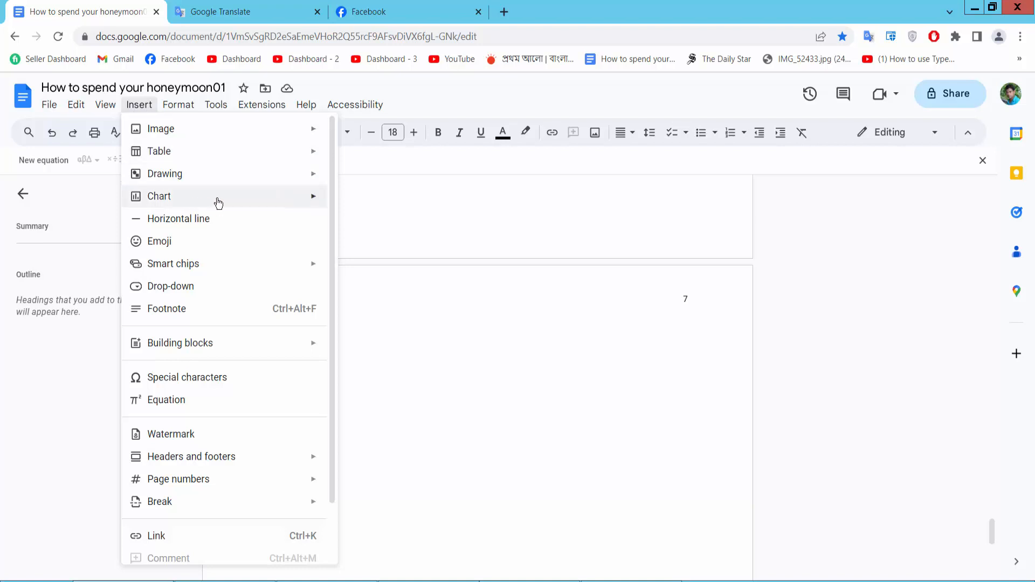
# Insert a bar chart on page 7 of the document and open its linked source spreadsheet.
pyautogui.moveTo(219, 203)
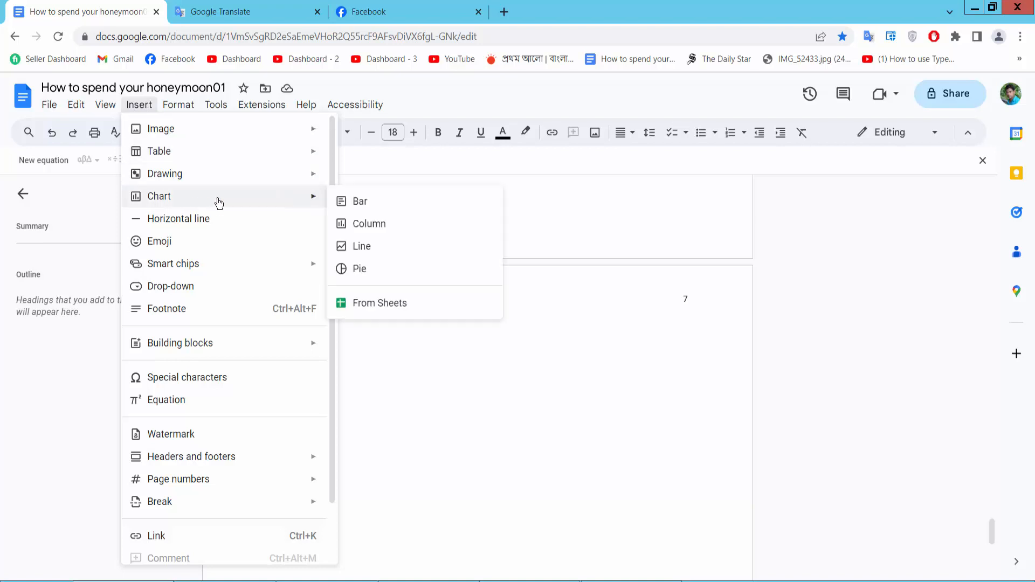
pyautogui.click(361, 205)
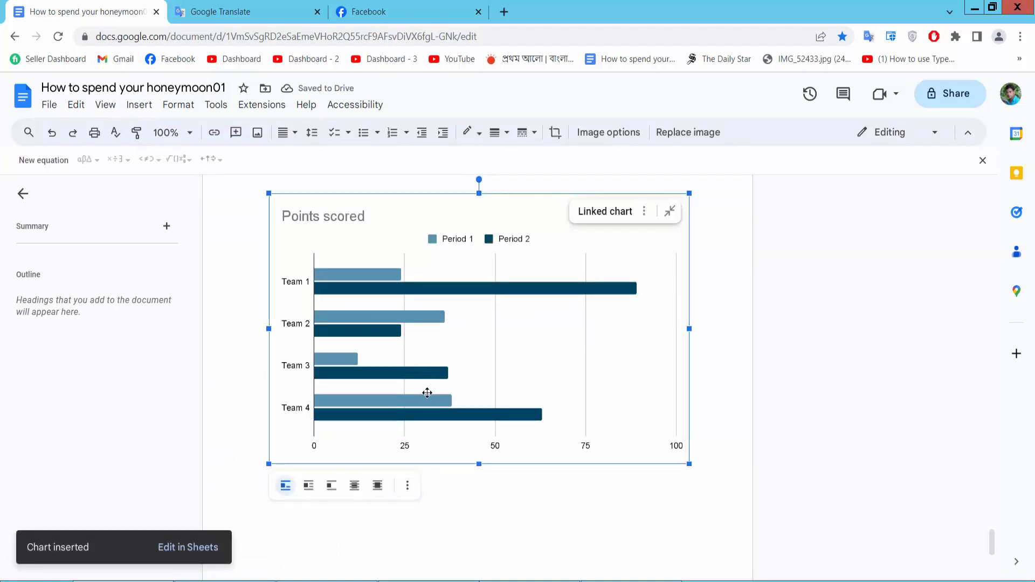
pyautogui.click(644, 211)
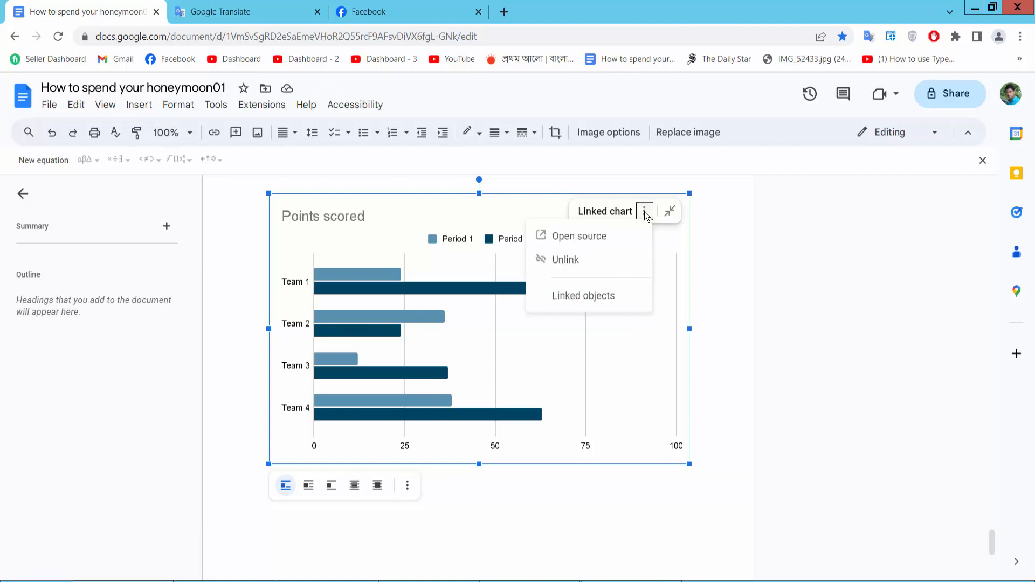
pyautogui.click(592, 238)
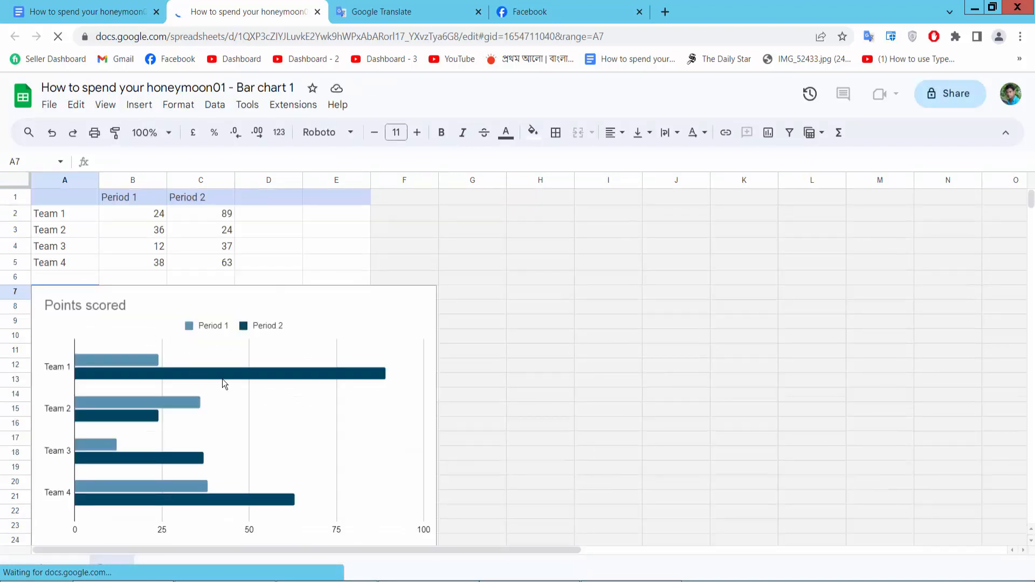
# Move the bar chart beside the data table and check the team labels, period headers and first value.
pyautogui.moveTo(234, 354); pyautogui.dragTo(541, 286)
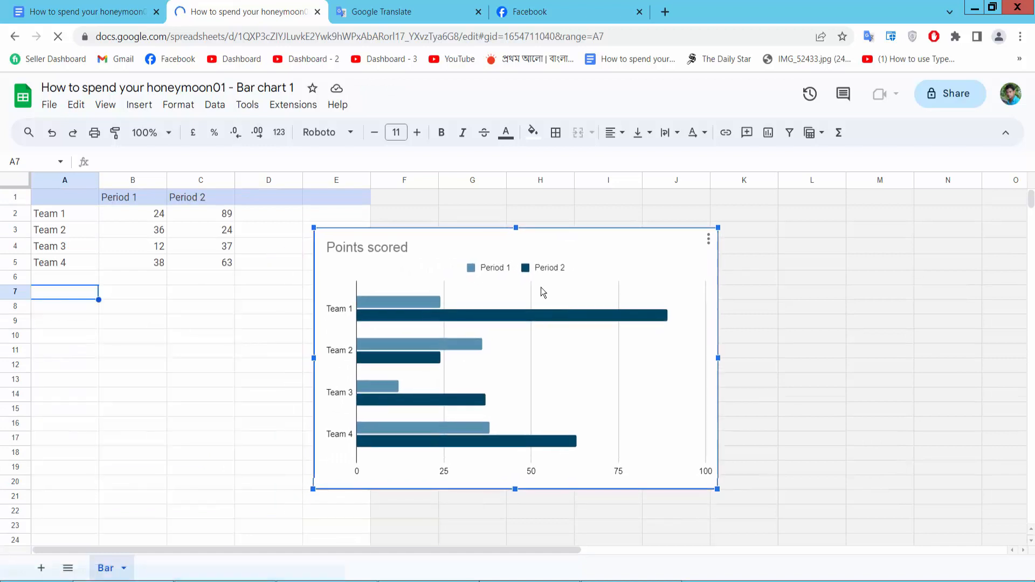
pyautogui.click(81, 216)
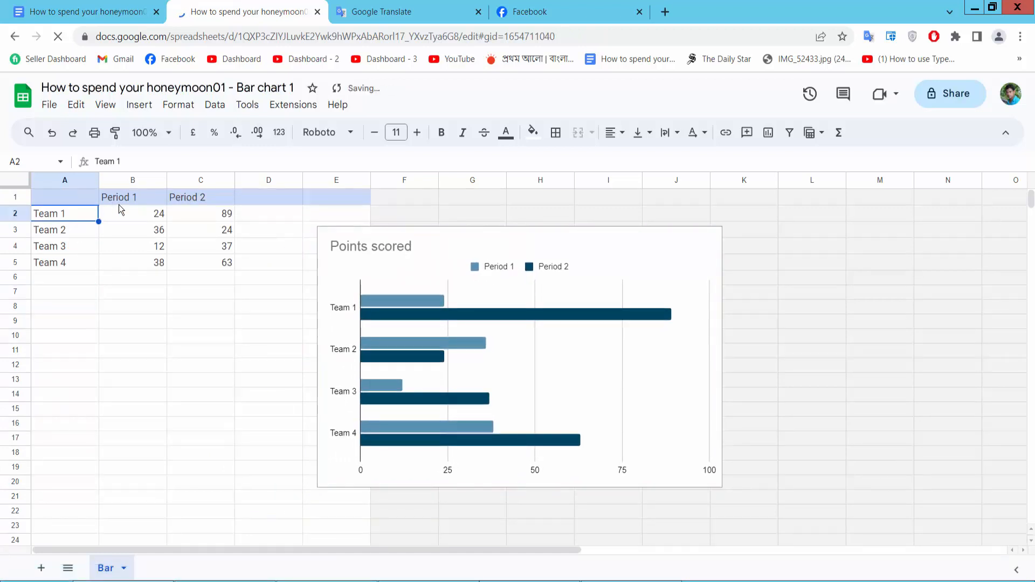
pyautogui.click(130, 200)
pyautogui.click(202, 199)
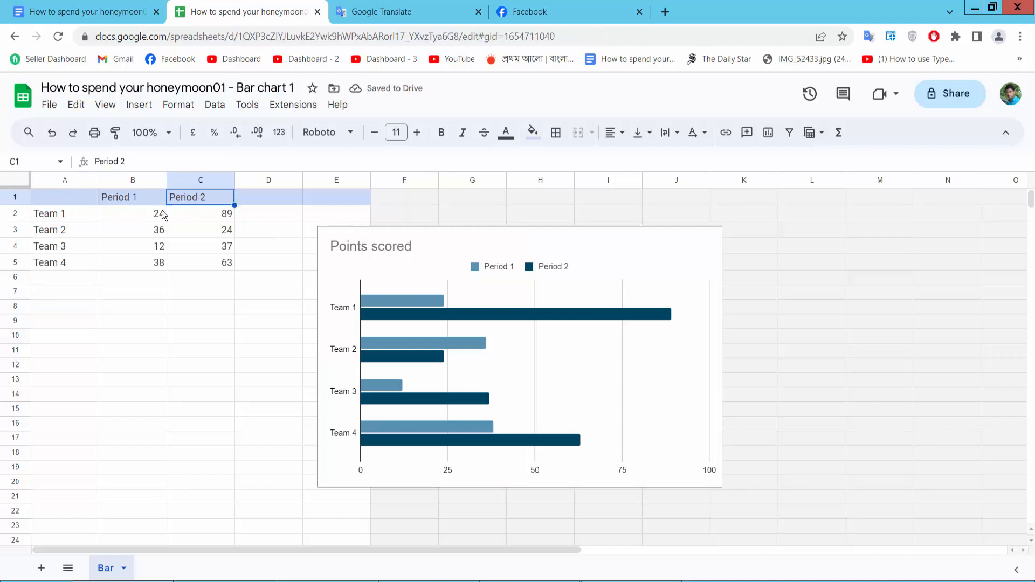
pyautogui.click(140, 213)
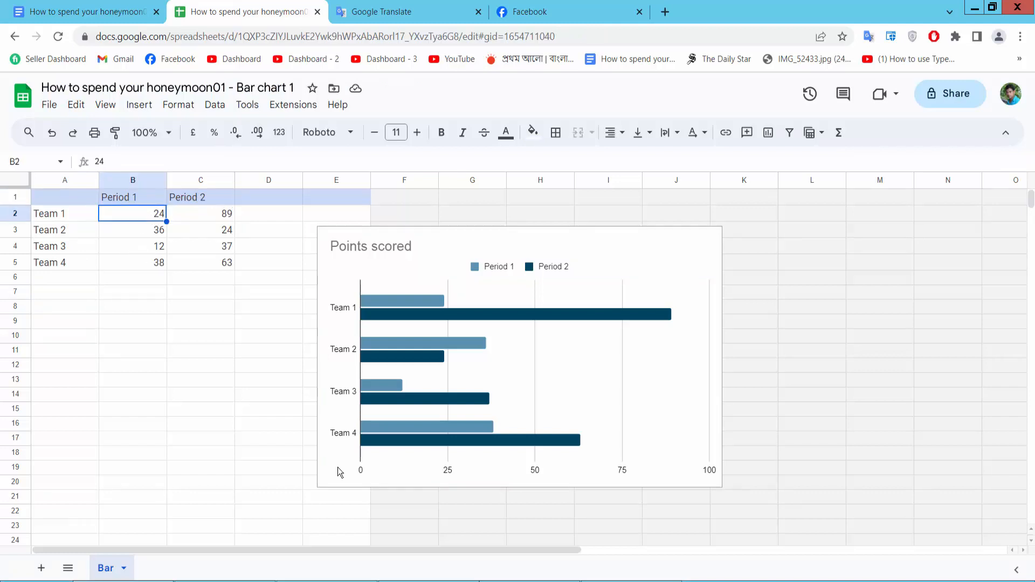
# Copy "Year 2011" from the Notepad document and replace the Team 1 label in cell A2 with it.
pyautogui.hotkey('alt', 'Tab')
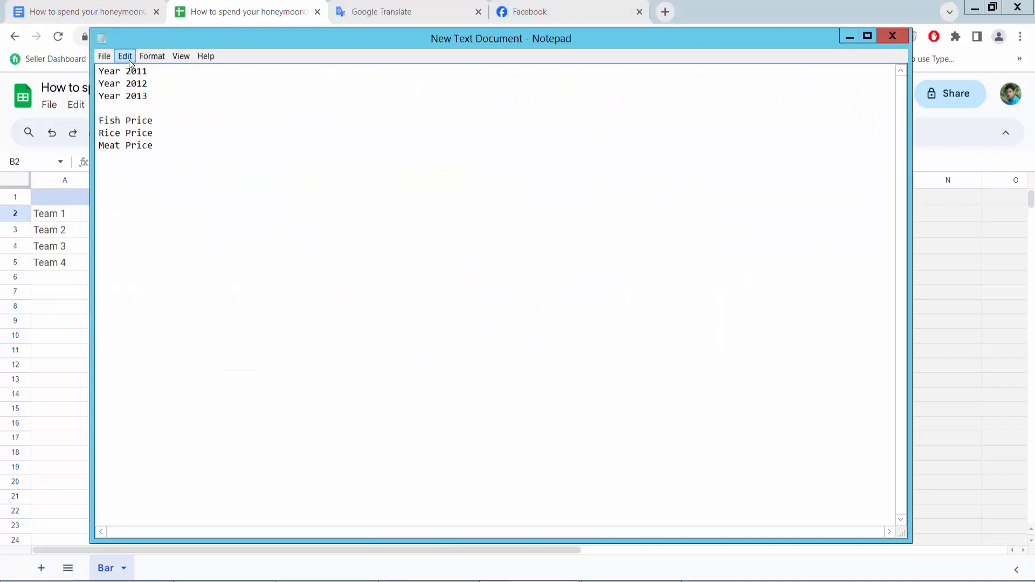
pyautogui.moveTo(157, 68); pyautogui.dragTo(88, 68)
pyautogui.hotkey('ctrl', 'c')
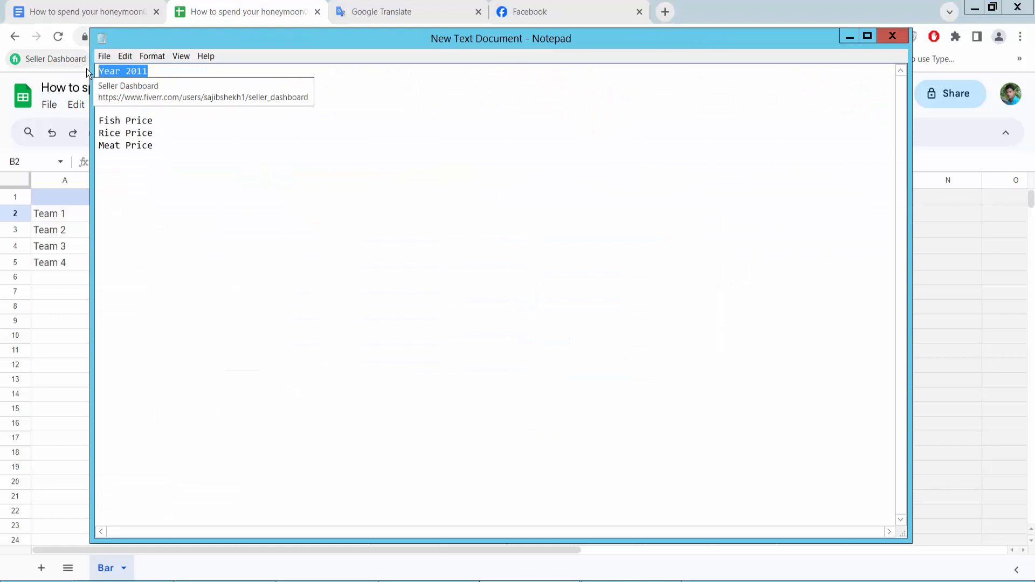
pyautogui.click(56, 208)
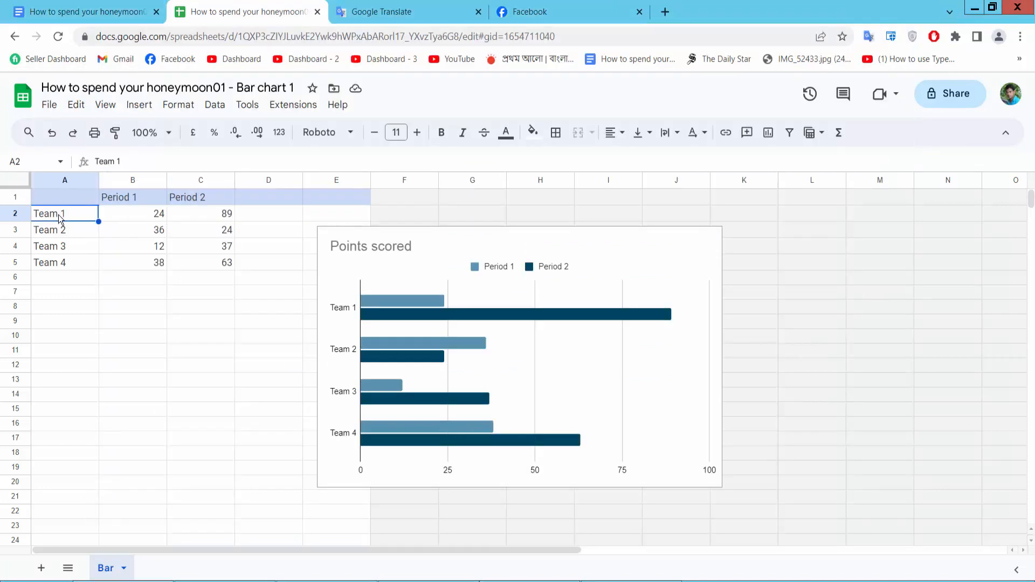
pyautogui.doubleClick(72, 212)
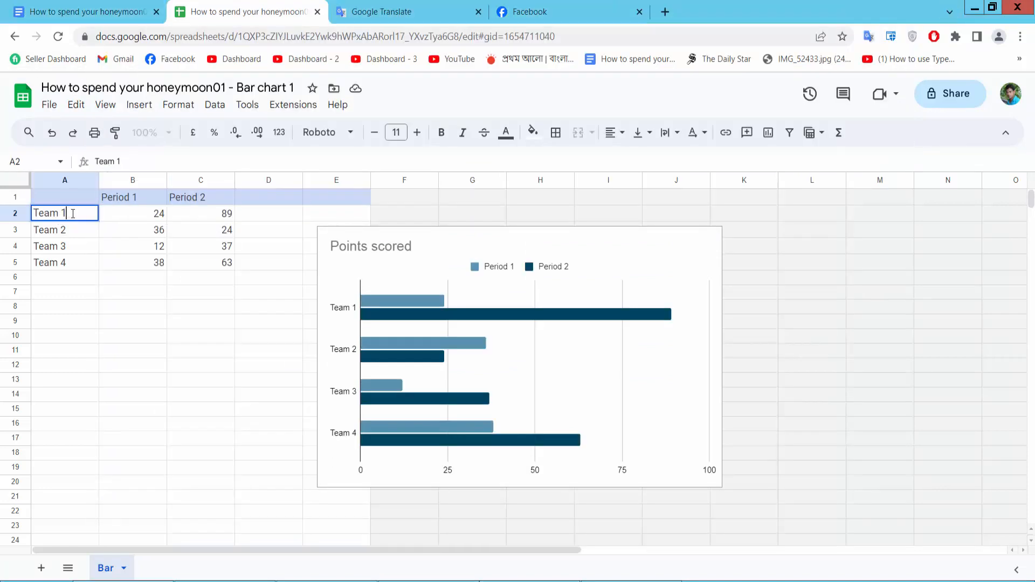
pyautogui.moveTo(73, 213); pyautogui.dragTo(35, 213)
pyautogui.hotkey('ctrl', 'v')
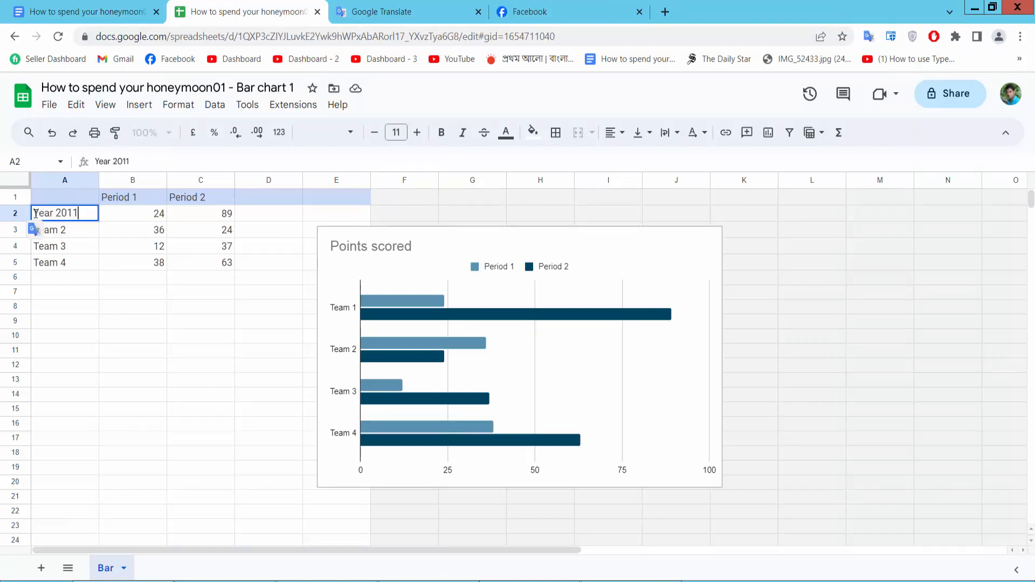
# Replace the Team 2 label in cell A3 with "Year 2012".
pyautogui.doubleClick(74, 228)
pyautogui.moveTo(74, 228)
pyautogui.mouseDown()
pyautogui.moveTo(34, 230)
pyautogui.moveTo(80, 230)
pyautogui.mouseUp()
pyautogui.hotkey('ctrl', 'v')
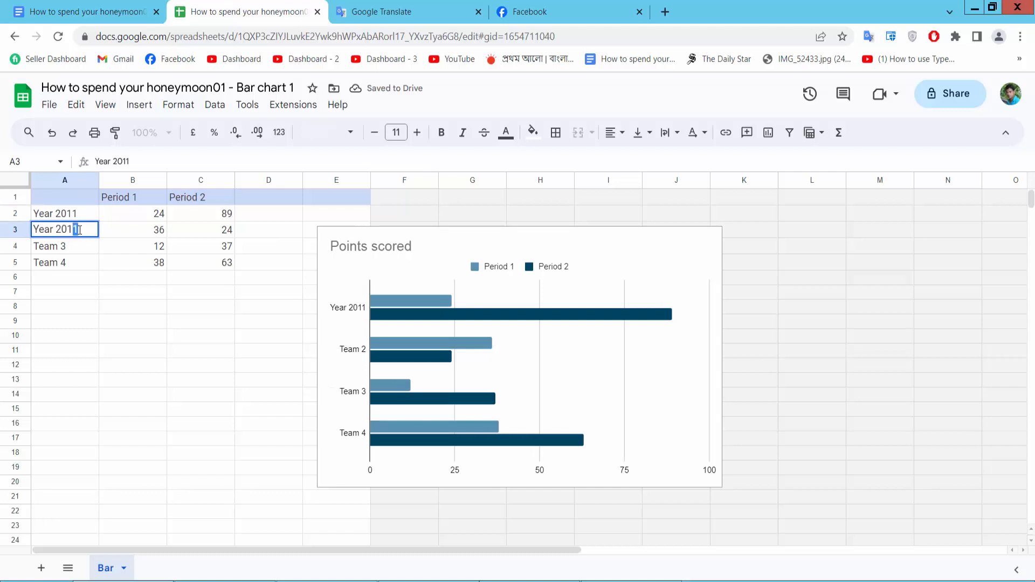
pyautogui.write('2')
# Replace the Team 3 label in cell A4 with "Year 2013".
pyautogui.doubleClick(66, 245)
pyautogui.moveTo(67, 245); pyautogui.dragTo(34, 246)
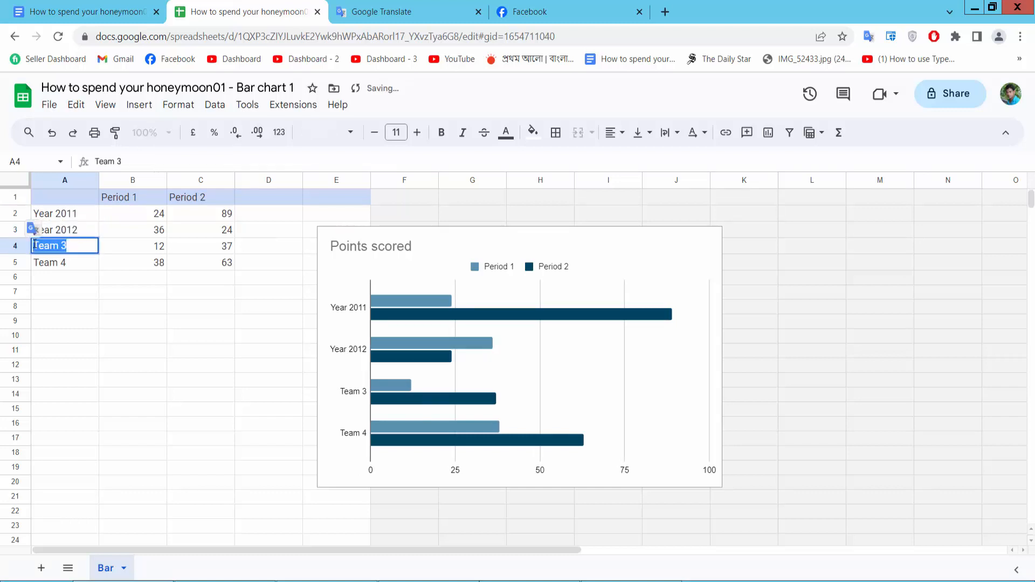
pyautogui.hotkey('ctrl', 'v')
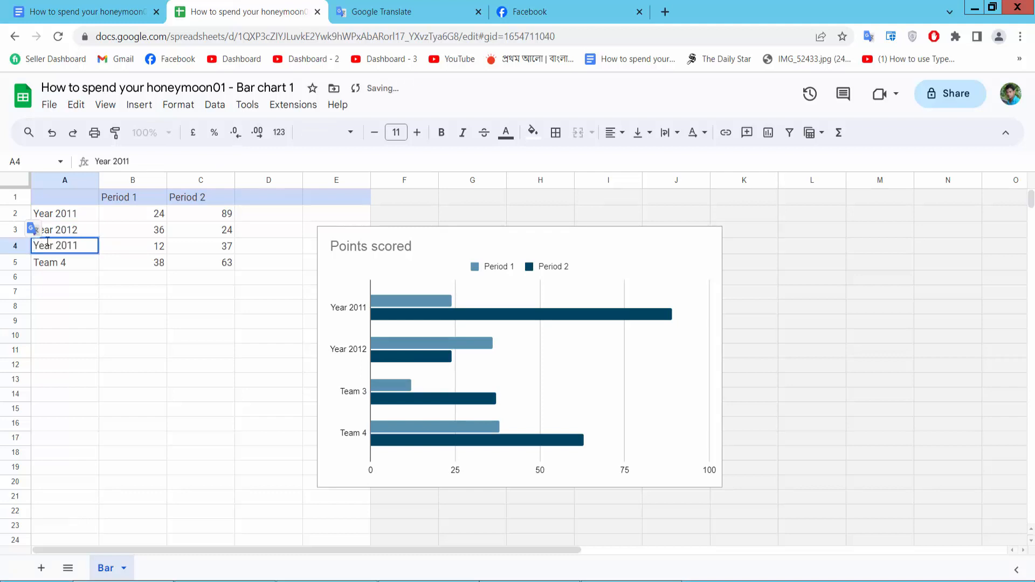
pyautogui.press('BackSpace')
pyautogui.write('3')
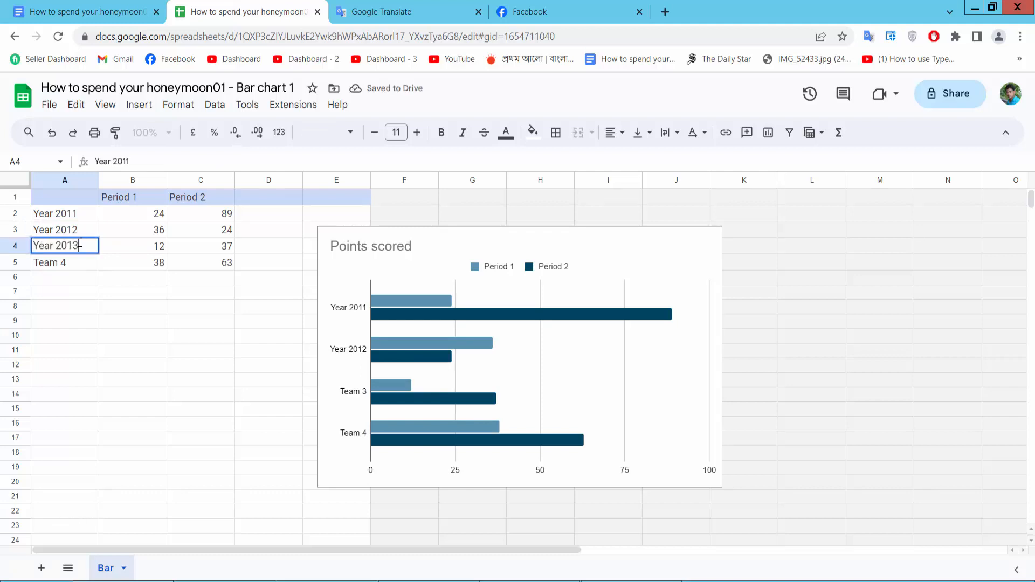
pyautogui.press('Return')
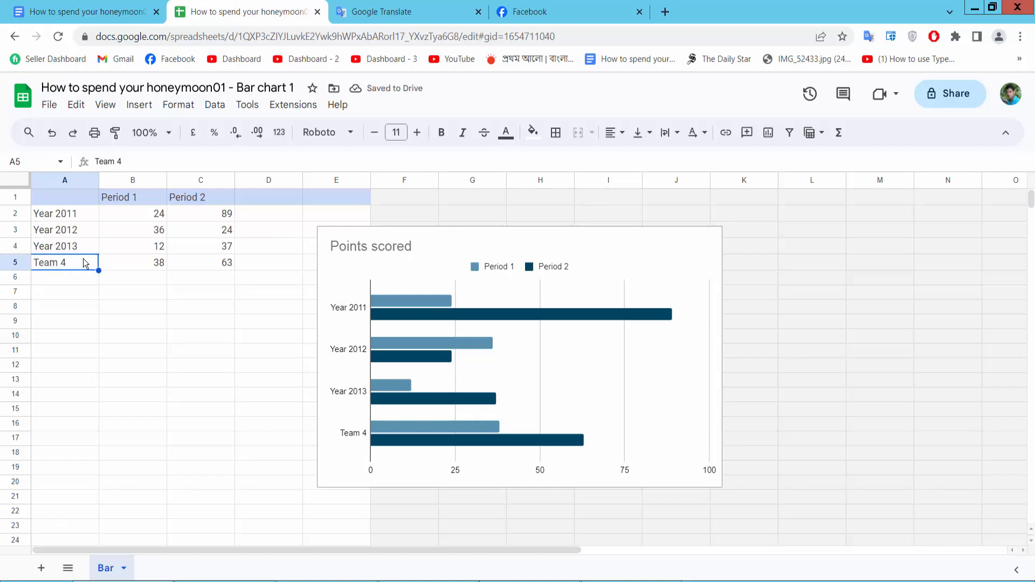
# Clear the Team 4 label and both of its values from row 5.
pyautogui.doubleClick(84, 263)
pyautogui.moveTo(78, 262); pyautogui.dragTo(25, 266)
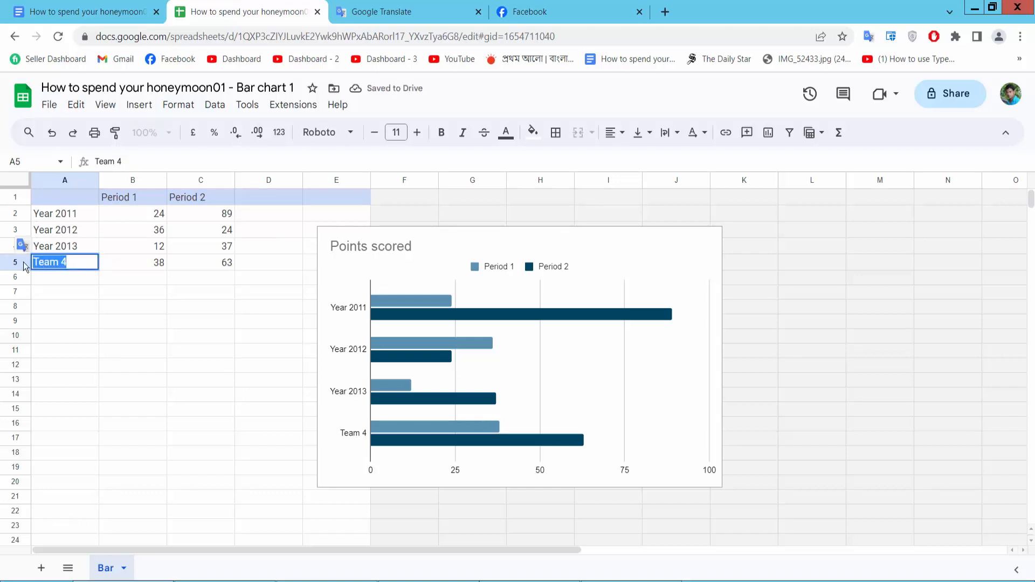
pyautogui.press('BackSpace')
pyautogui.click(148, 266)
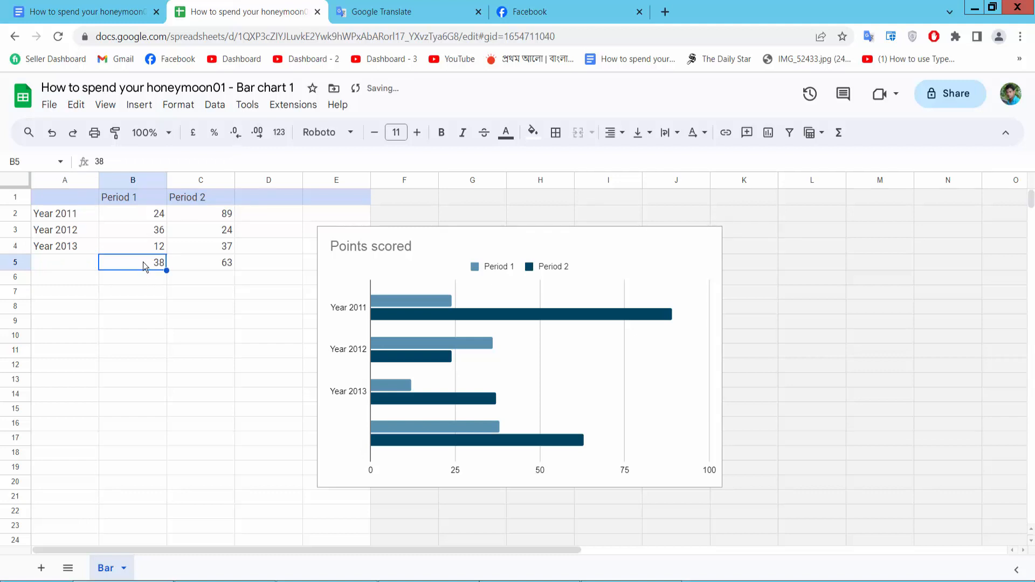
pyautogui.doubleClick(146, 261)
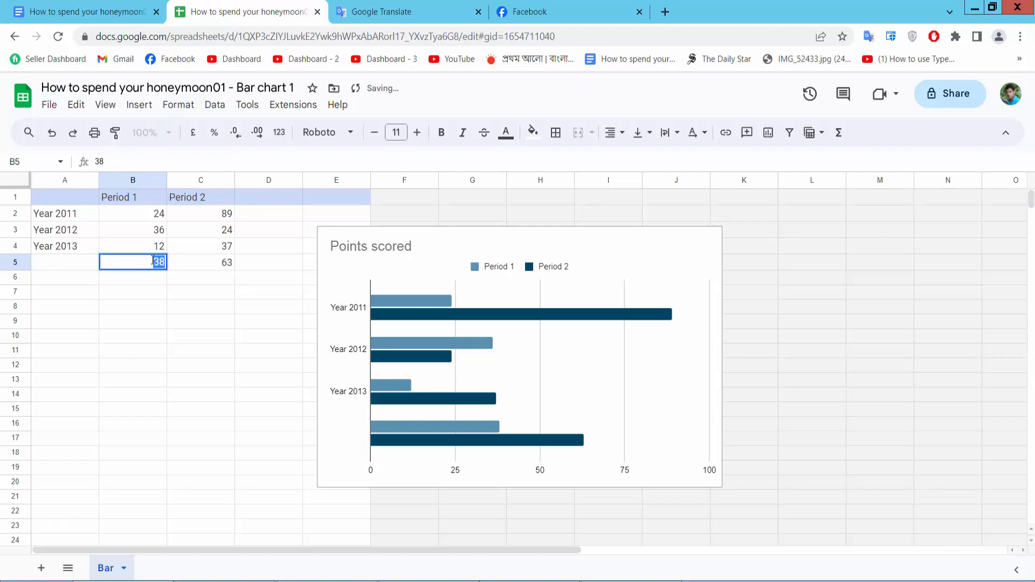
pyautogui.press('BackSpace')
pyautogui.click(197, 260)
pyautogui.doubleClick(225, 263)
pyautogui.press('BackSpace')
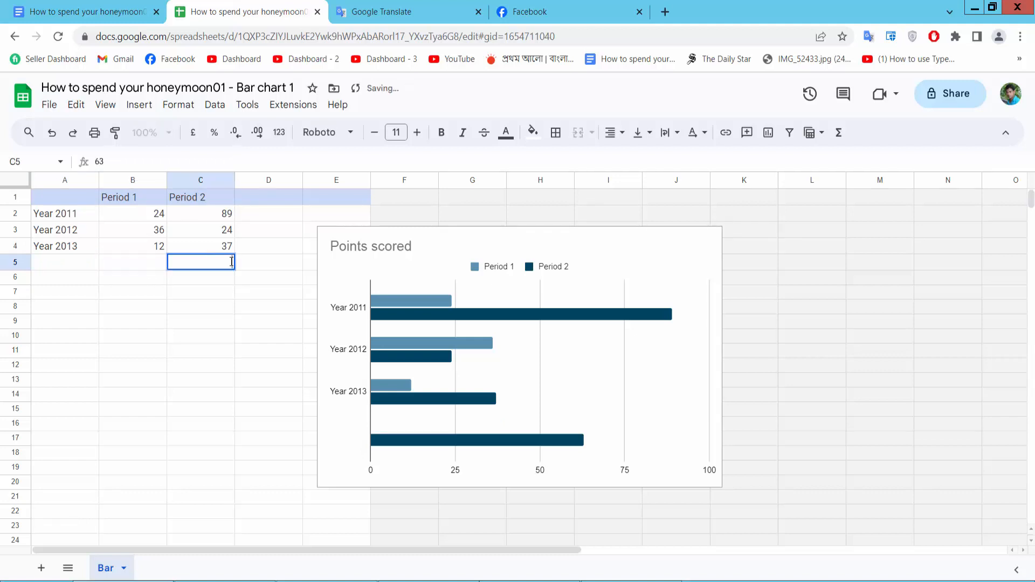
# Copy "Fish Price" from the Notepad document and replace the Period 1 header in cell B1 with it.
pyautogui.click(139, 202)
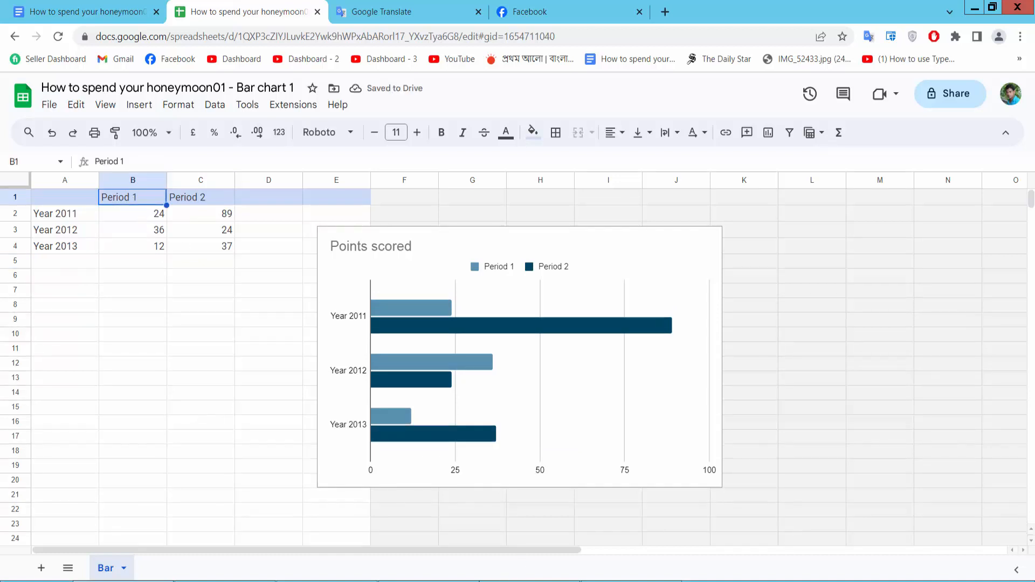
pyautogui.click(326, 581)
pyautogui.moveTo(155, 120); pyautogui.dragTo(97, 126)
pyautogui.hotkey('ctrl', 'c')
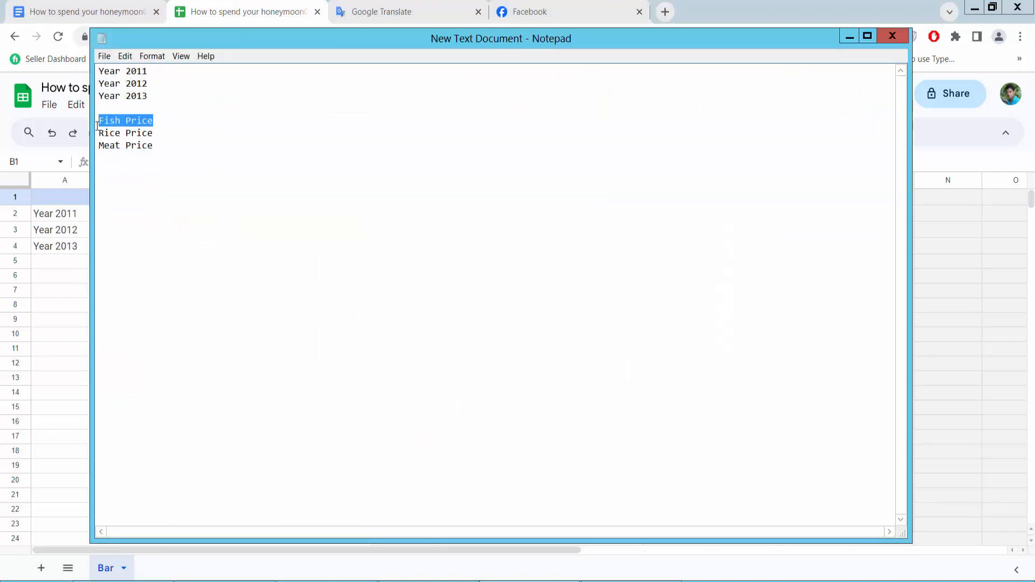
pyautogui.click(61, 290)
pyautogui.click(136, 197)
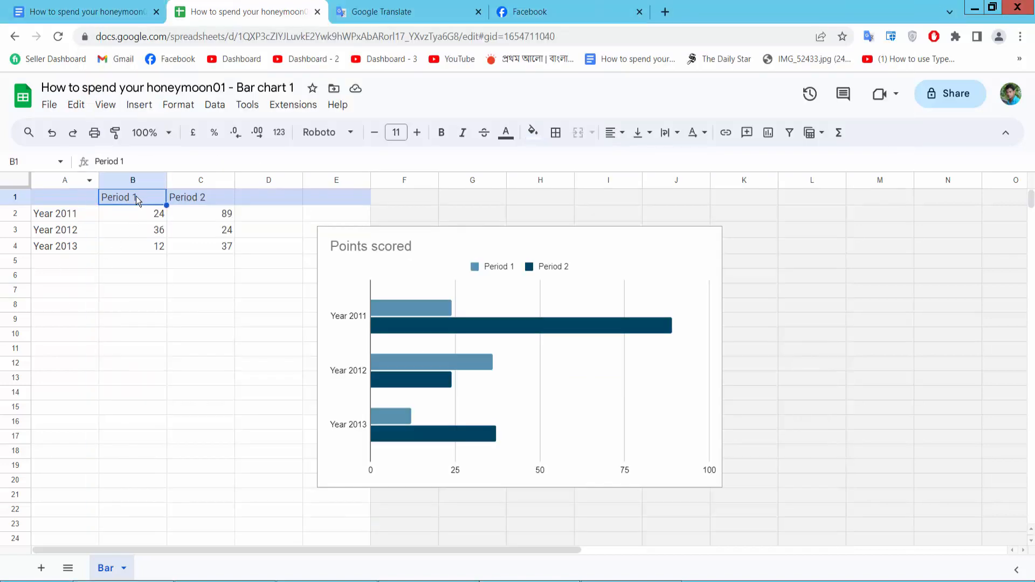
pyautogui.doubleClick(136, 196)
pyautogui.moveTo(138, 196); pyautogui.dragTo(102, 196)
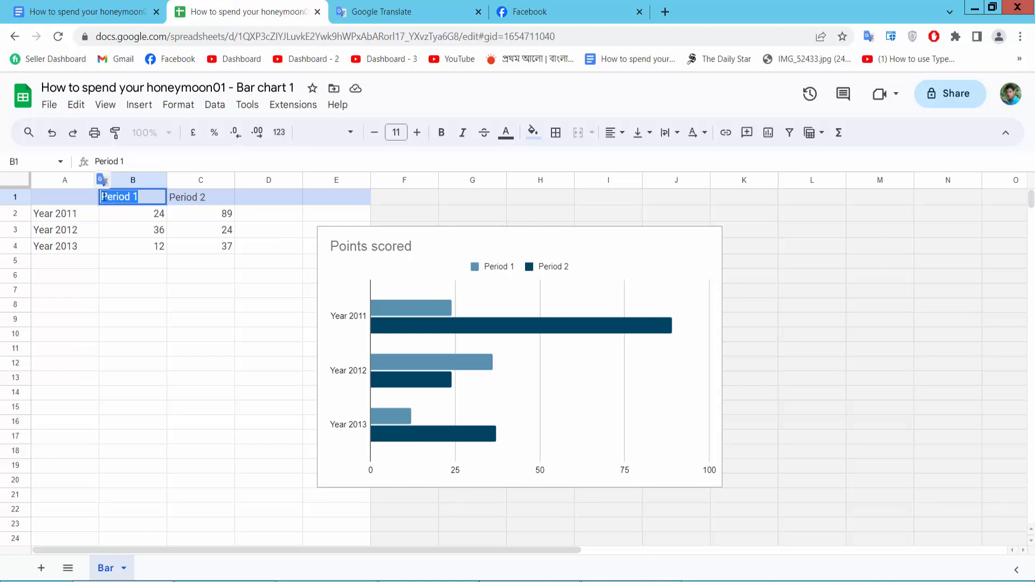
pyautogui.hotkey('ctrl', 'v')
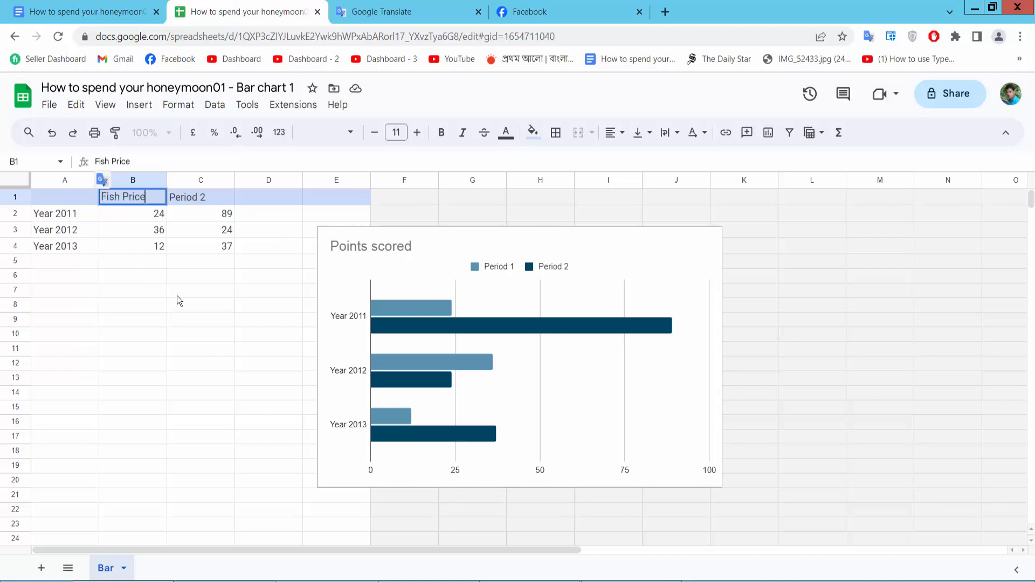
# Copy "Rice Price" from the Notepad document and replace the Period 2 header in cell C1 with it.
pyautogui.hotkey('alt', 'Tab')
pyautogui.moveTo(164, 134); pyautogui.dragTo(92, 132)
pyautogui.hotkey('ctrl', 'c')
pyautogui.click(64, 335)
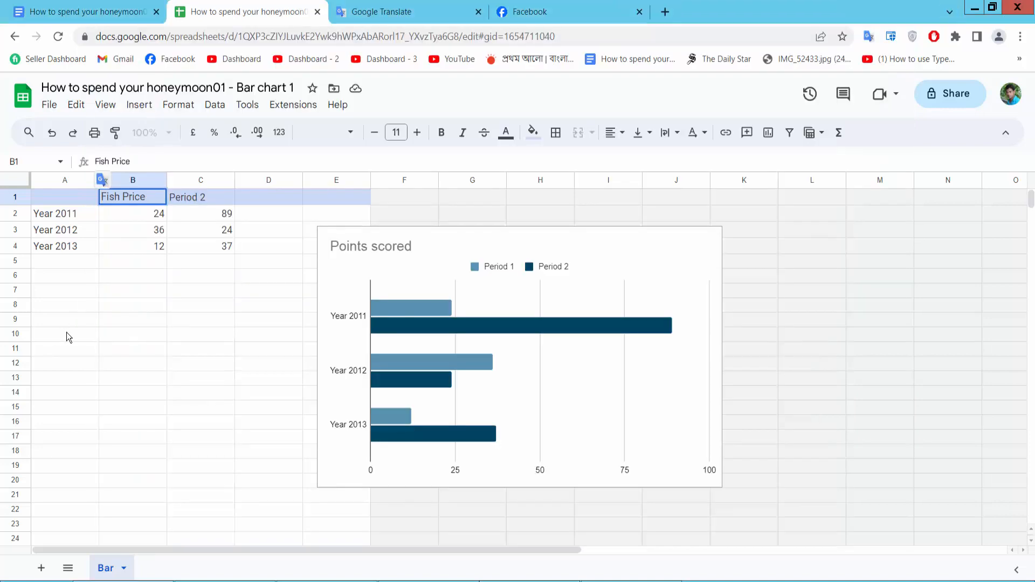
pyautogui.click(210, 198)
pyautogui.doubleClick(210, 197)
pyautogui.moveTo(211, 198); pyautogui.dragTo(171, 197)
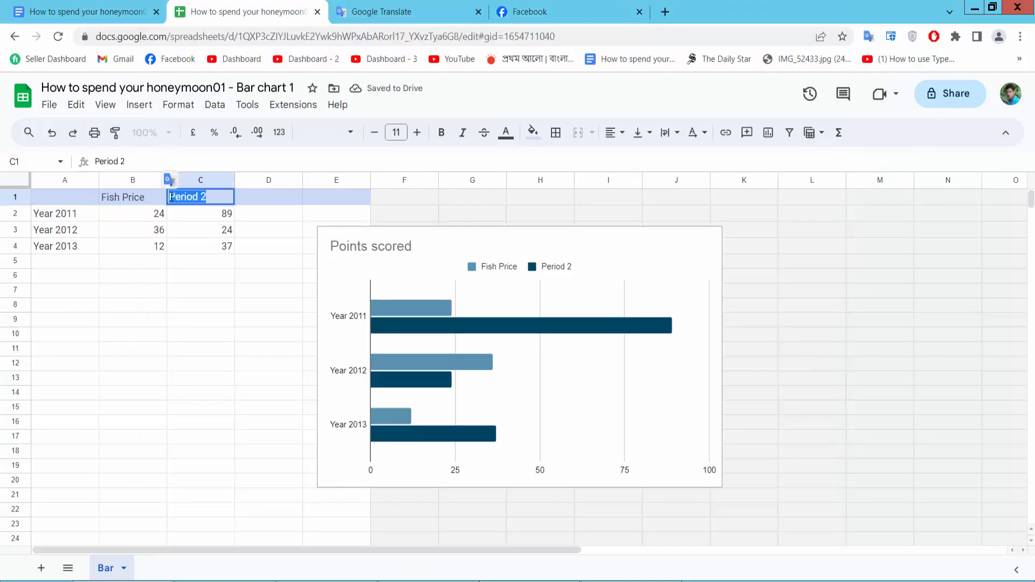
pyautogui.hotkey('ctrl', 'v')
# Set the Fish Price values to 150 for Year 2011, 175 for Year 2012 and 200 for Year 2013.
pyautogui.doubleClick(144, 213)
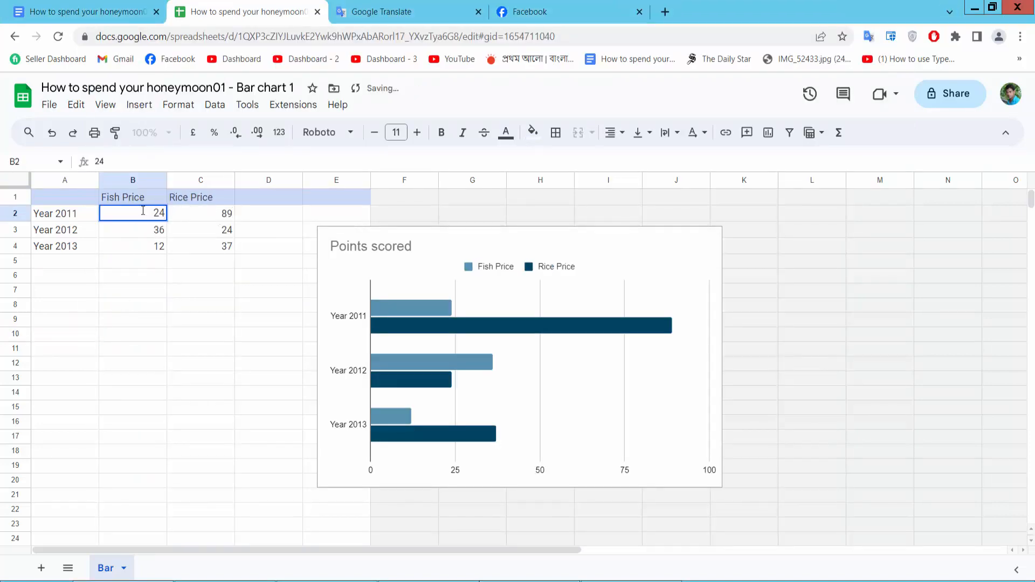
pyautogui.moveTo(146, 210); pyautogui.dragTo(167, 218)
pyautogui.write('150')
pyautogui.doubleClick(148, 225)
pyautogui.moveTo(153, 228); pyautogui.dragTo(167, 227)
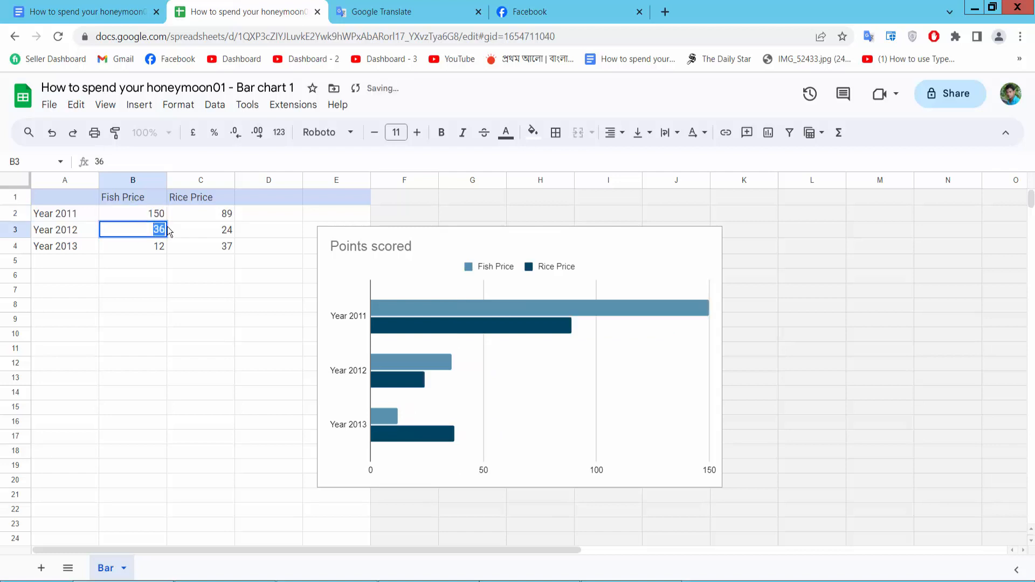
pyautogui.write('1')
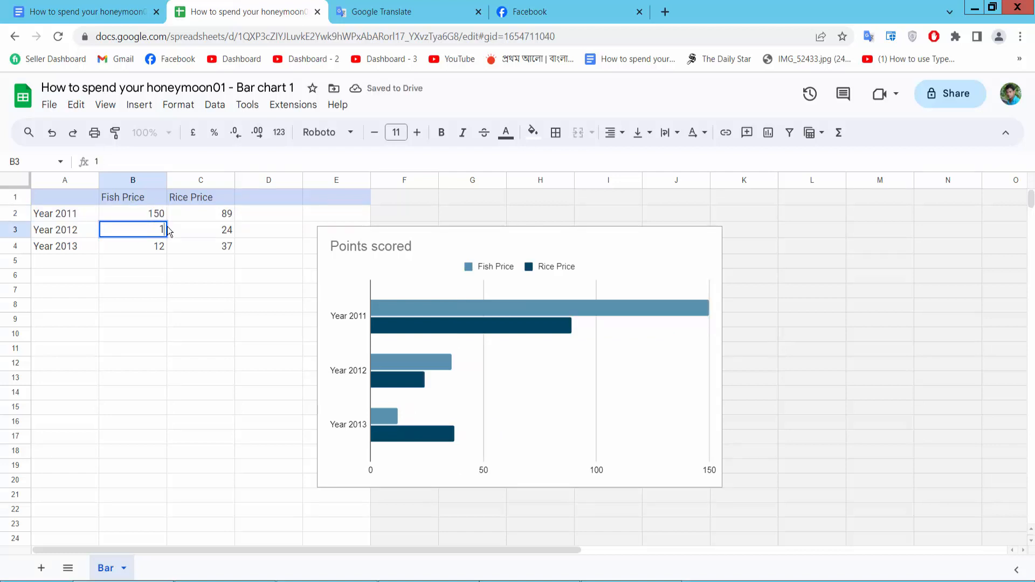
pyautogui.write('75')
pyautogui.click(149, 244)
pyautogui.moveTo(152, 245); pyautogui.dragTo(167, 244)
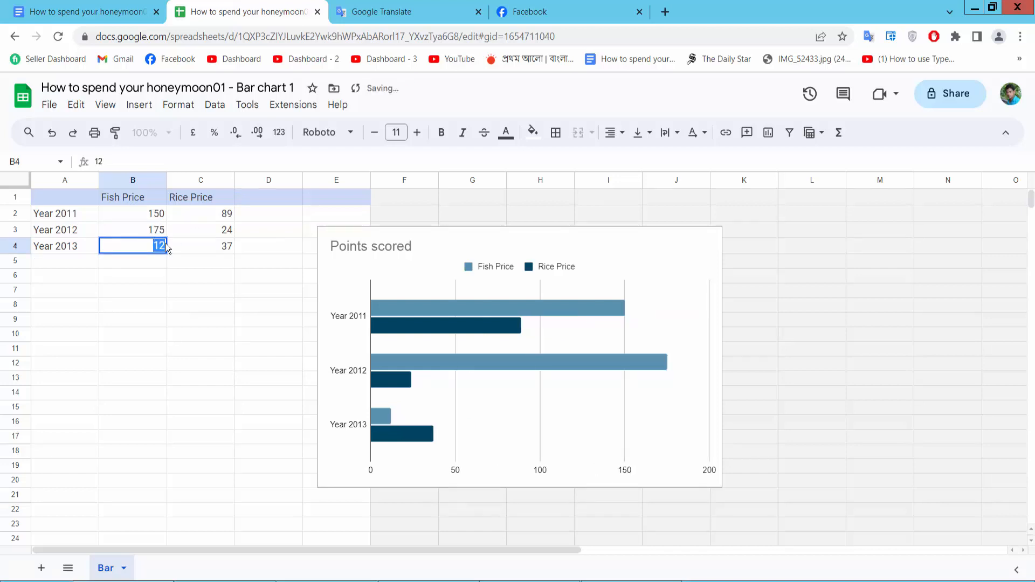
pyautogui.write('200')
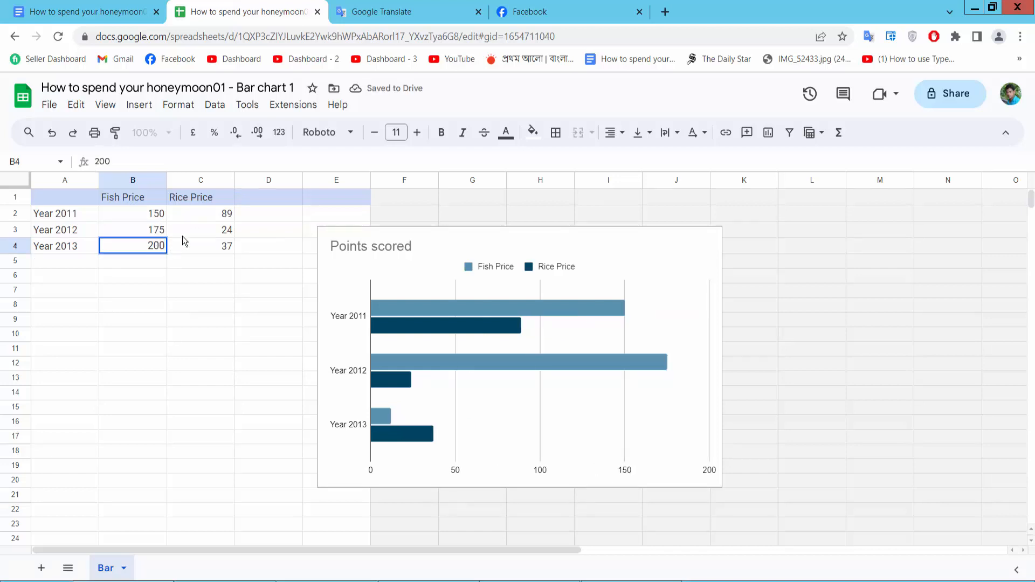
# Set the Rice Price values to 100 for Year 2012 and 120 for Year 2013.
pyautogui.click(209, 218)
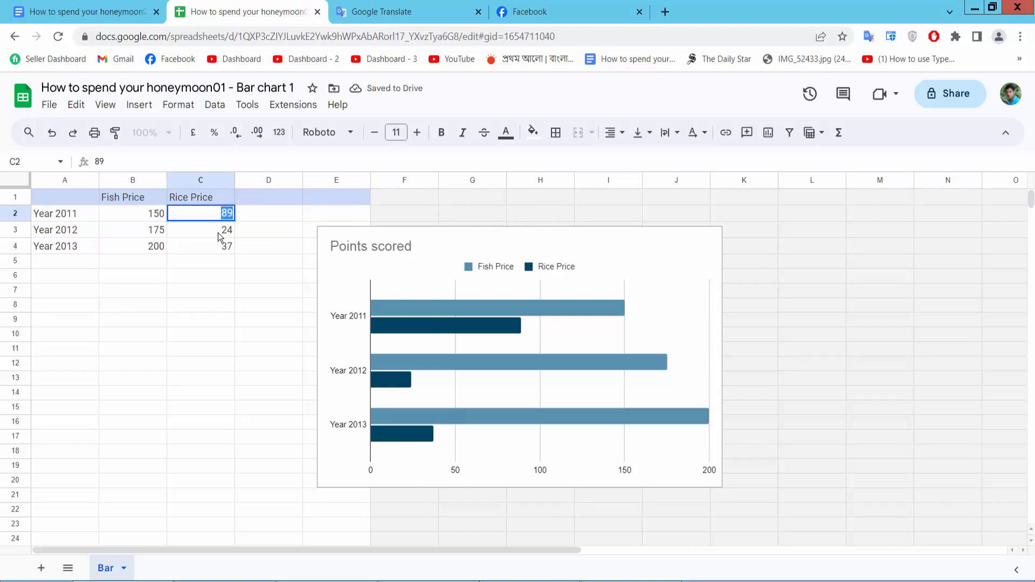
pyautogui.click(218, 232)
pyautogui.doubleClick(215, 236)
pyautogui.doubleClick(227, 229)
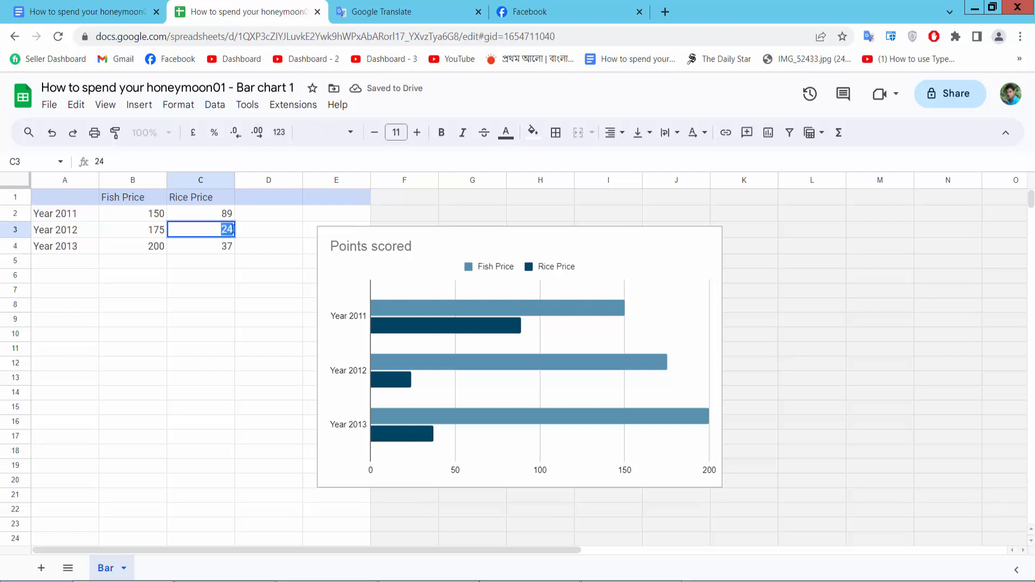
pyautogui.write('100')
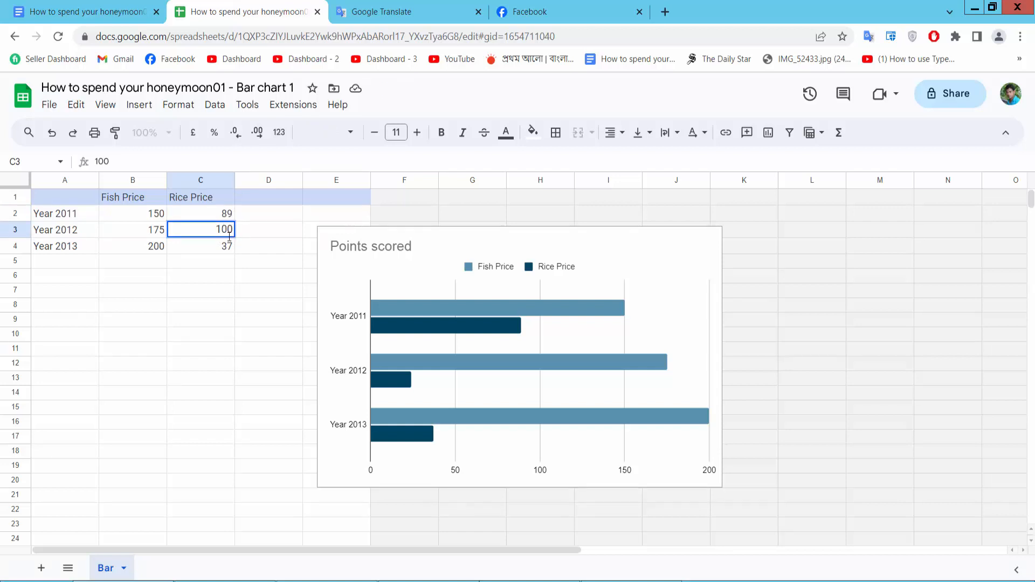
pyautogui.click(219, 243)
pyautogui.doubleClick(228, 244)
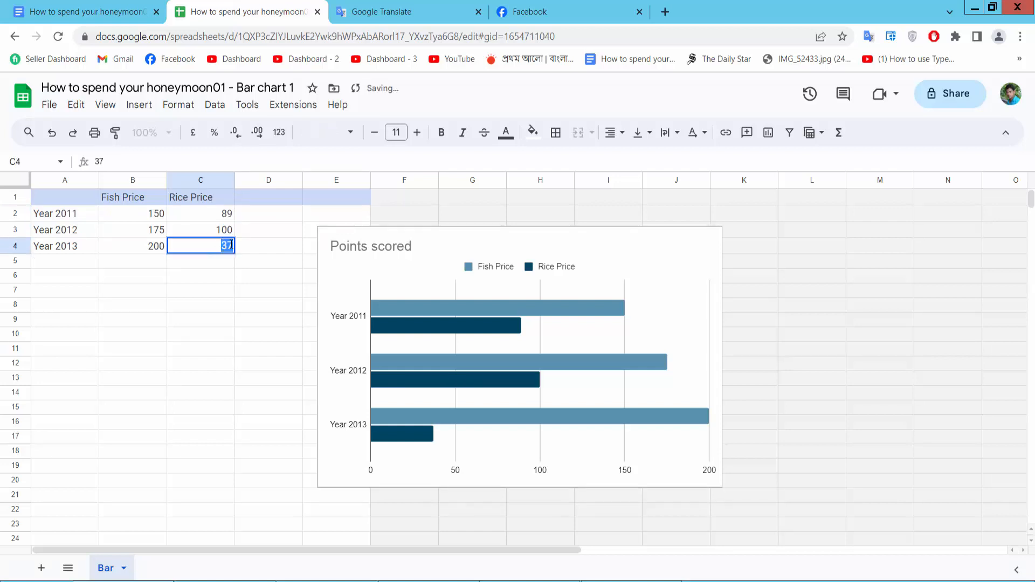
pyautogui.write('120')
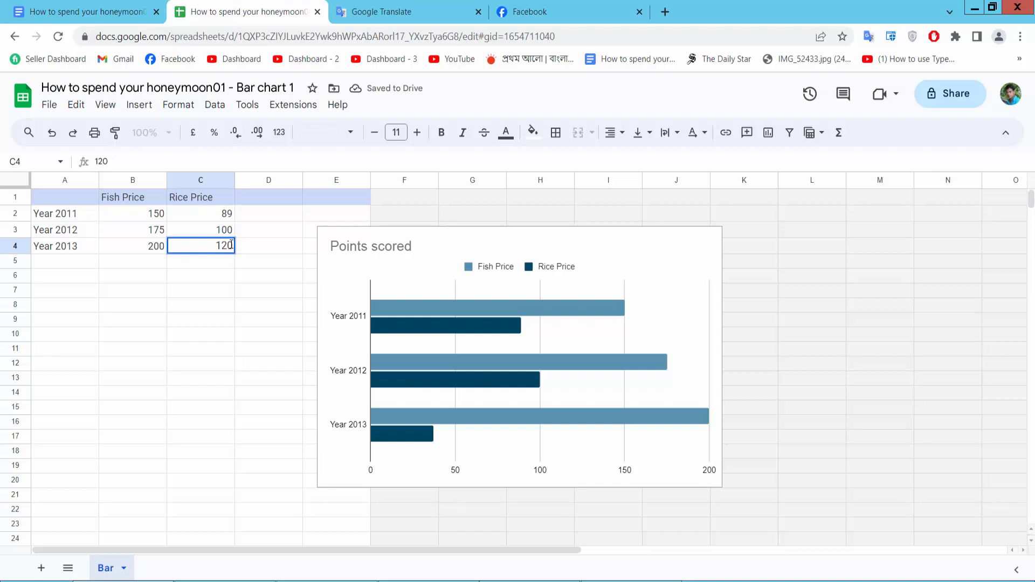
# Copy "Meat Price" from the Notepad document and paste it into cell D1 as a new column header.
pyautogui.click(268, 197)
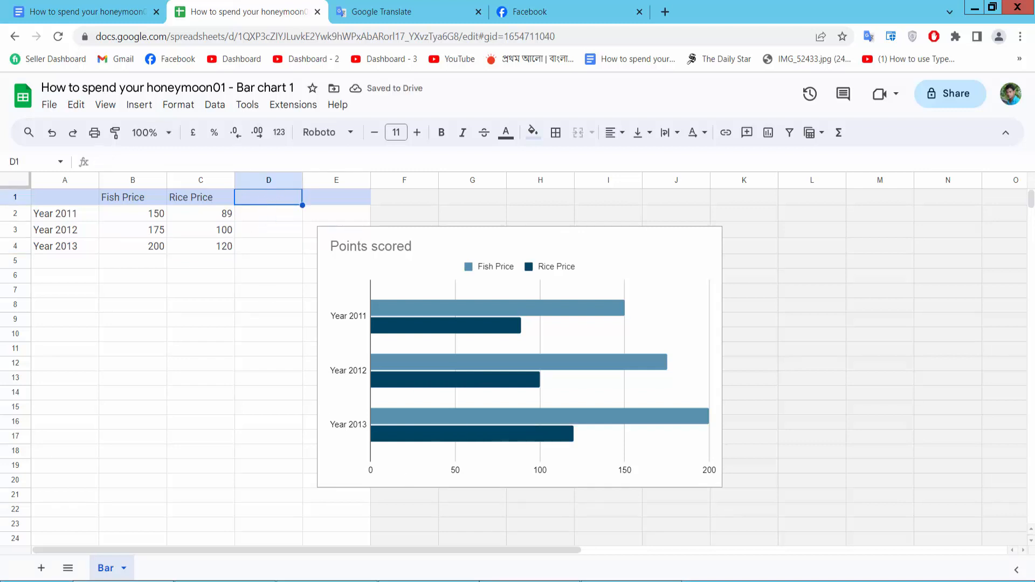
pyautogui.click(516, 581)
pyautogui.moveTo(175, 148); pyautogui.dragTo(81, 145)
pyautogui.hotkey('ctrl', 'c')
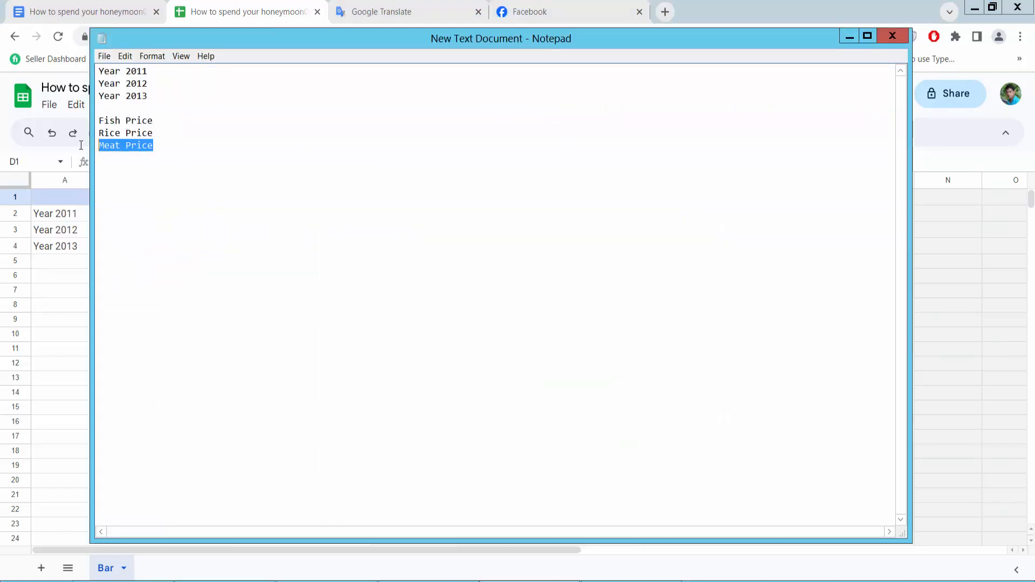
pyautogui.click(75, 266)
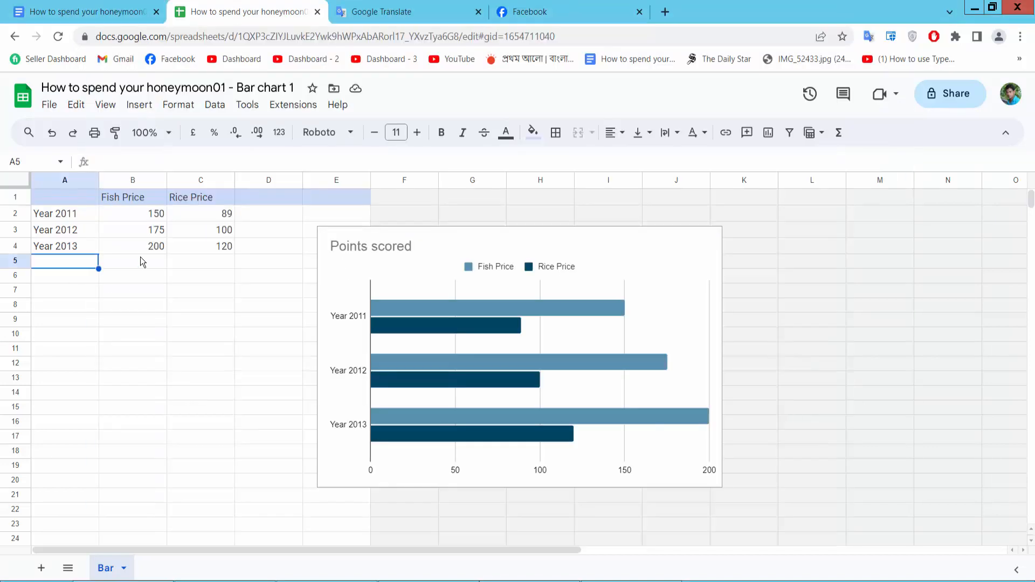
pyautogui.click(267, 199)
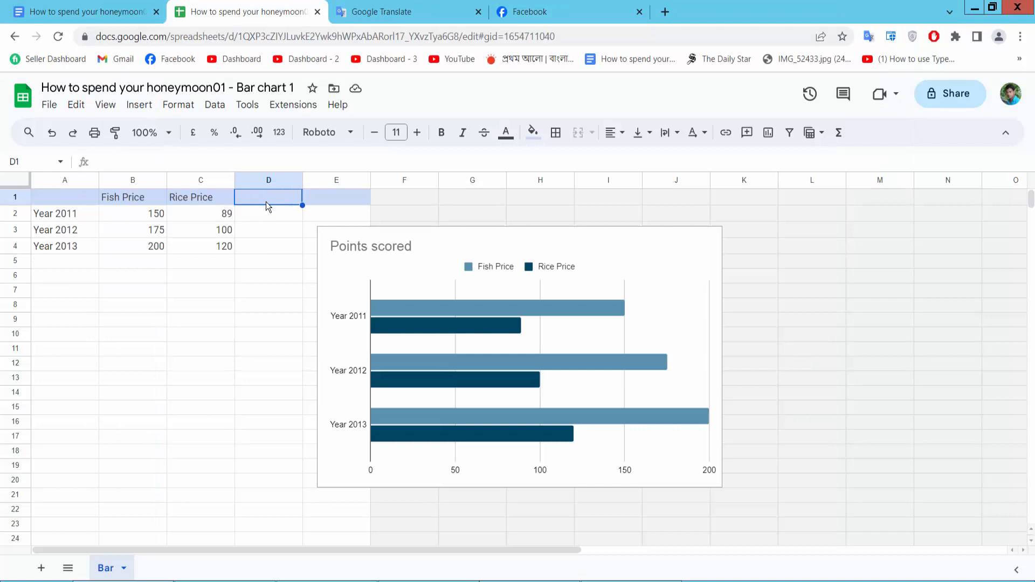
pyautogui.doubleClick(266, 202)
pyautogui.hotkey('ctrl', 'v')
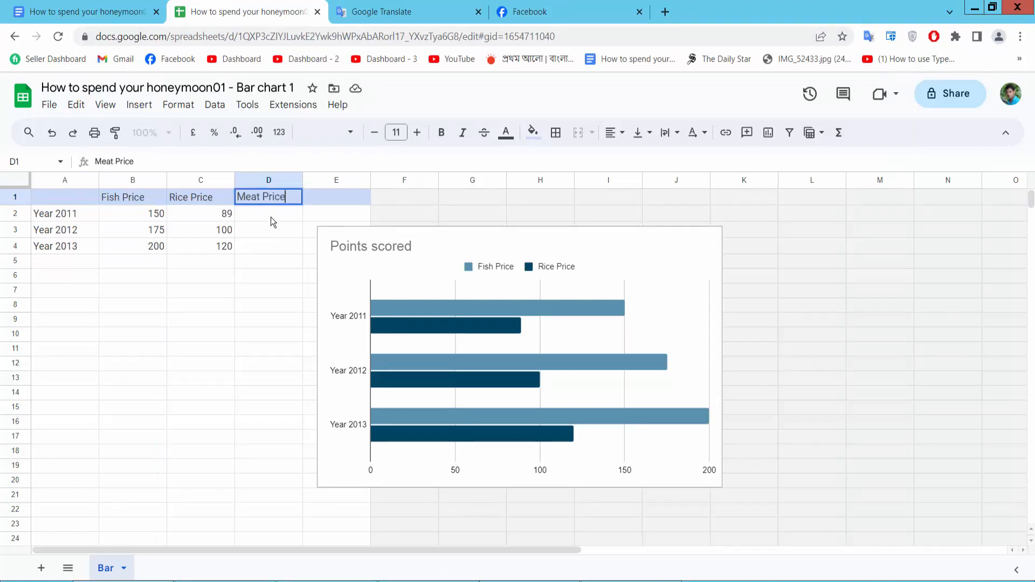
# Enter Meat Price values of 200 for Year 2011, 250 for Year 2012 and 300 for Year 2013.
pyautogui.click(268, 215)
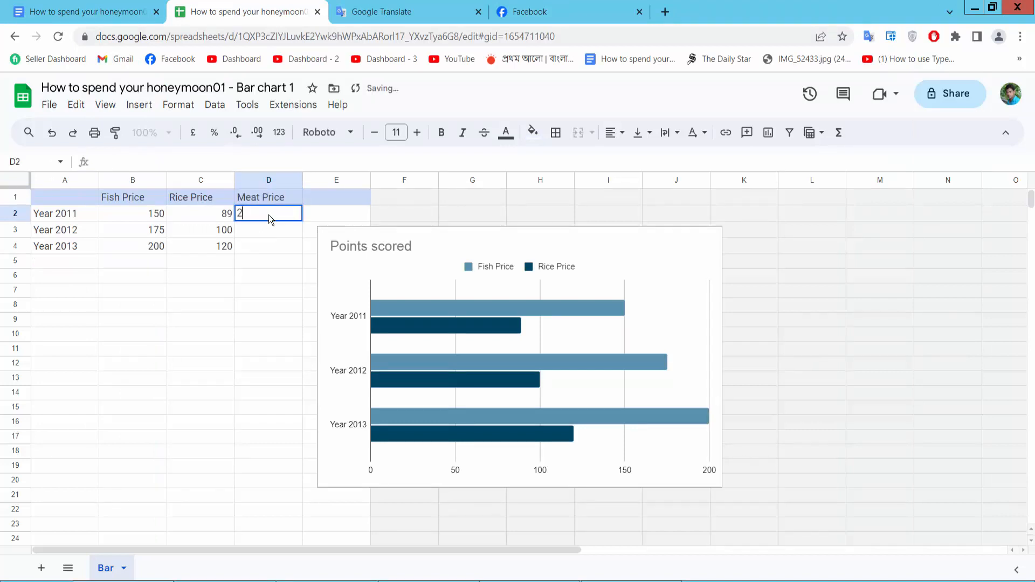
pyautogui.click(258, 229)
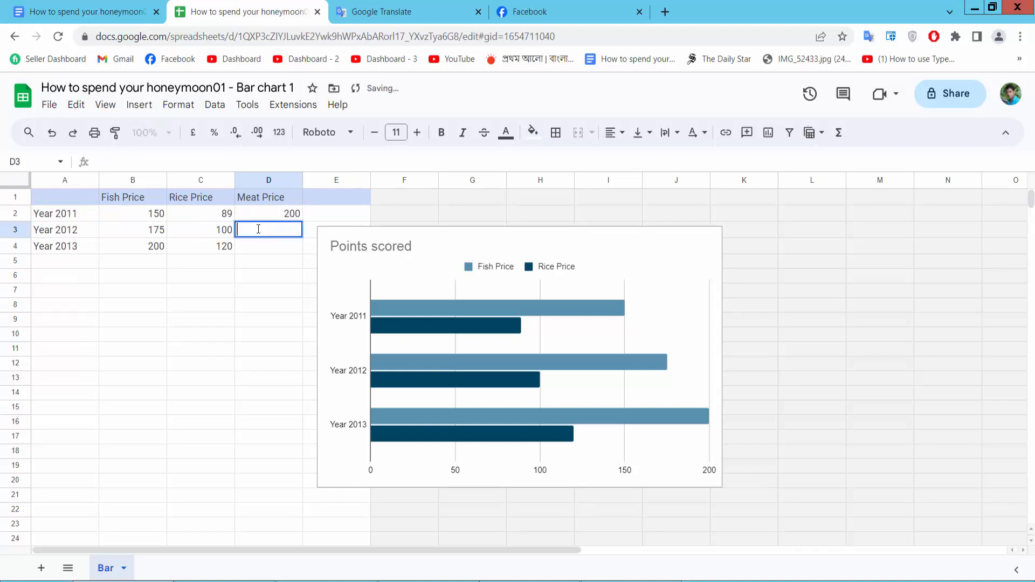
pyautogui.write('250')
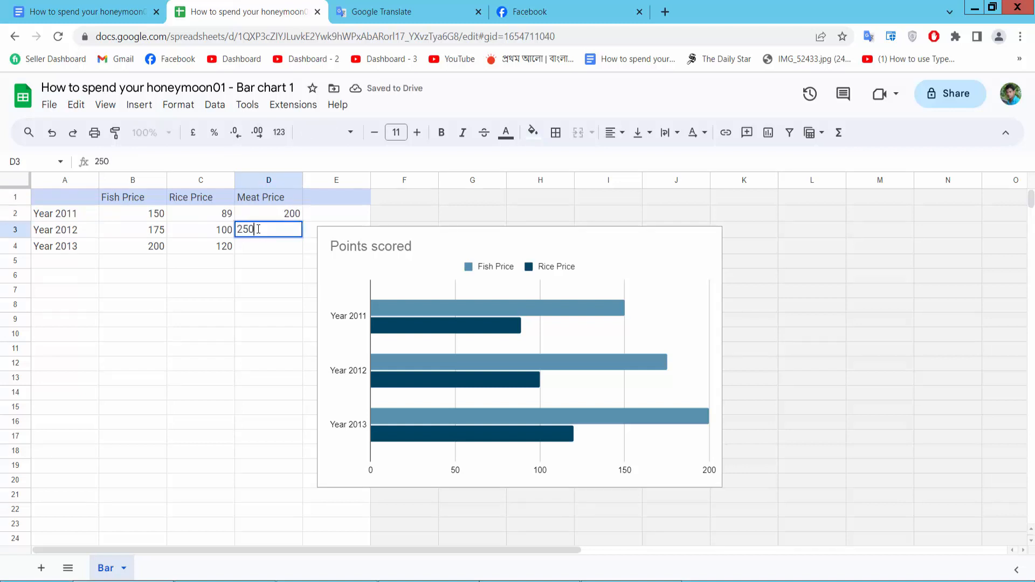
pyautogui.click(262, 246)
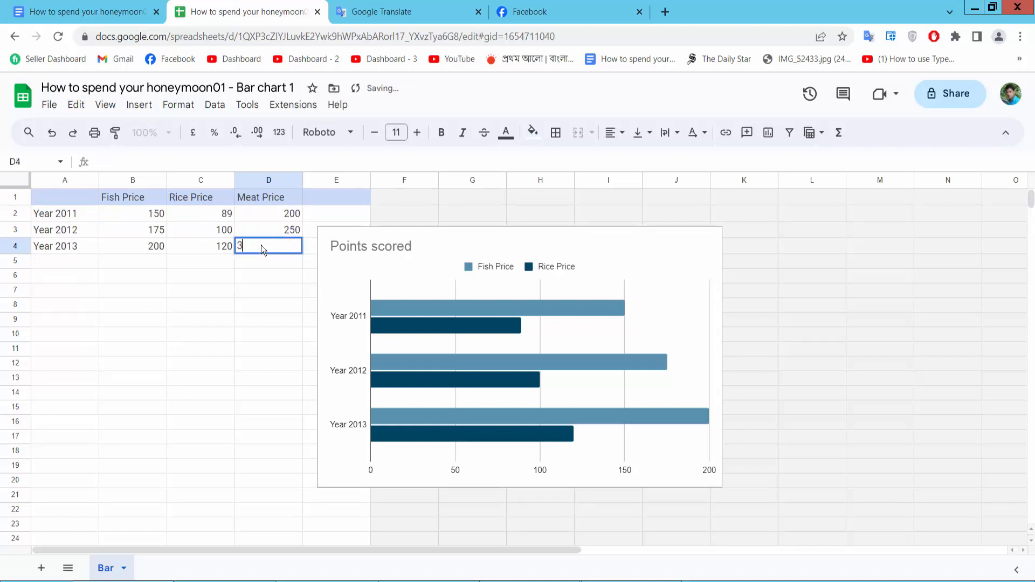
pyautogui.write('300')
# Open the bar chart for editing and add Meat Price as a third data series in its setup.
pyautogui.click(610, 303)
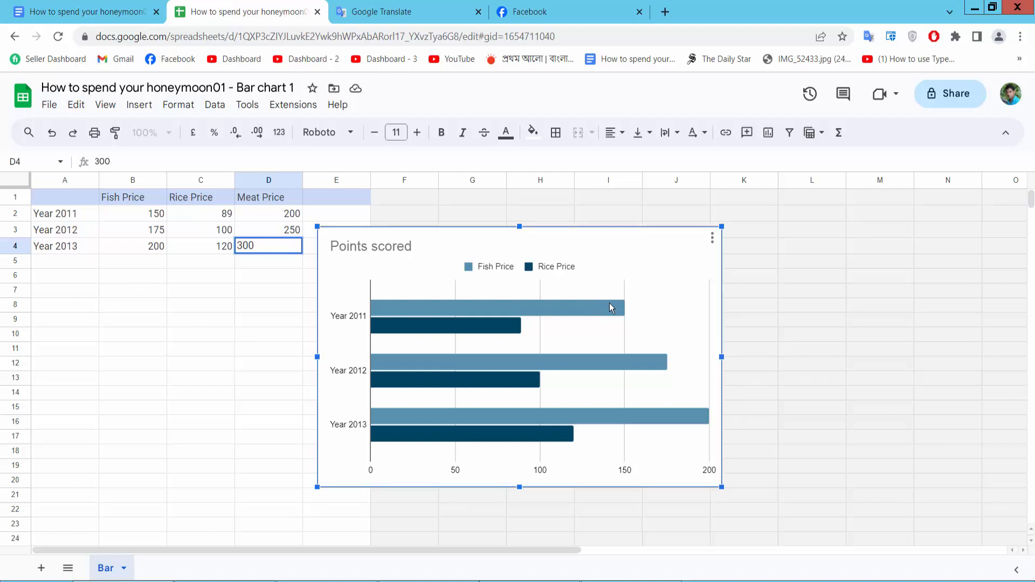
pyautogui.doubleClick(609, 303)
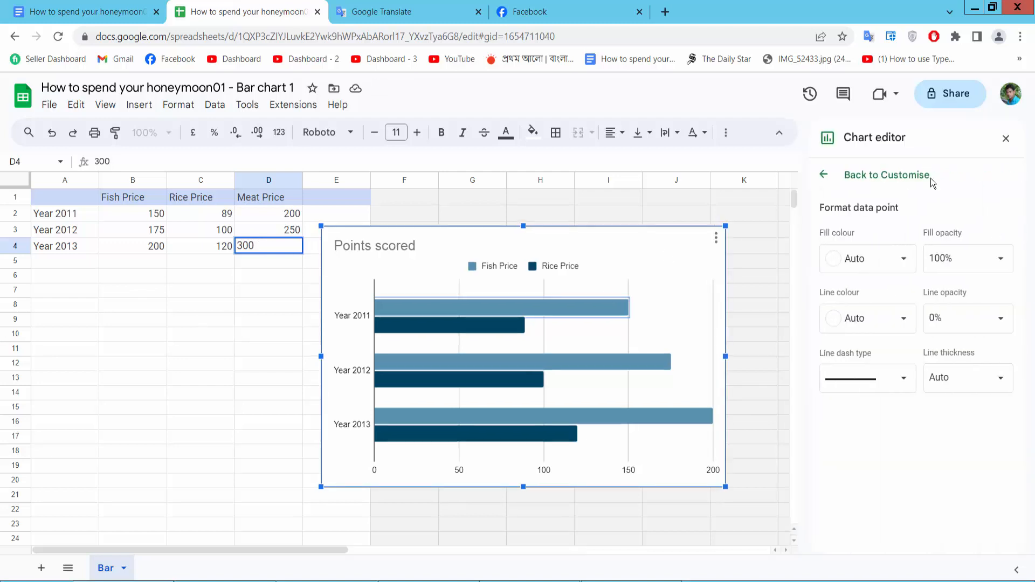
pyautogui.click(892, 175)
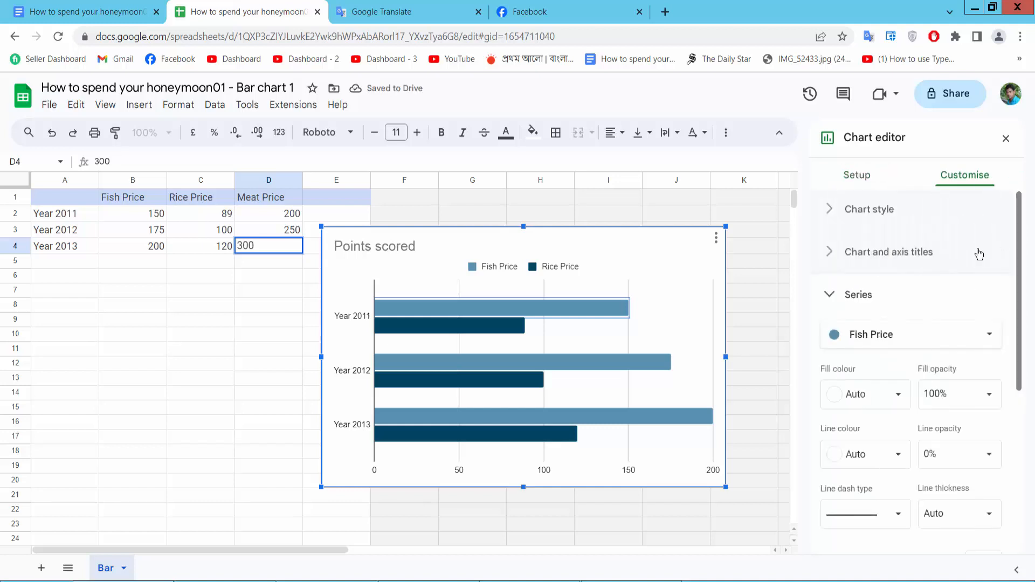
pyautogui.click(861, 176)
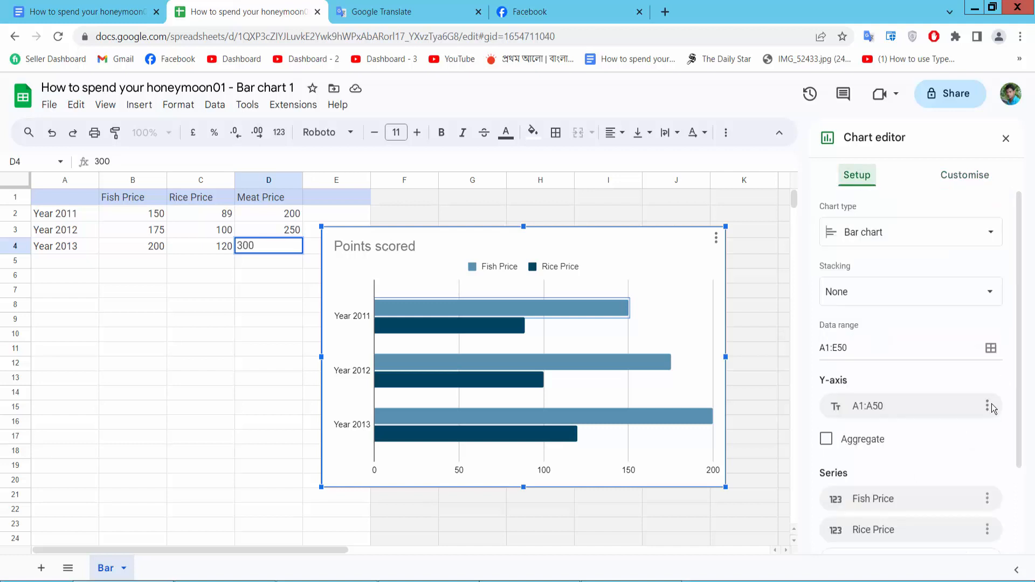
pyautogui.scroll(-2, 957, 386)
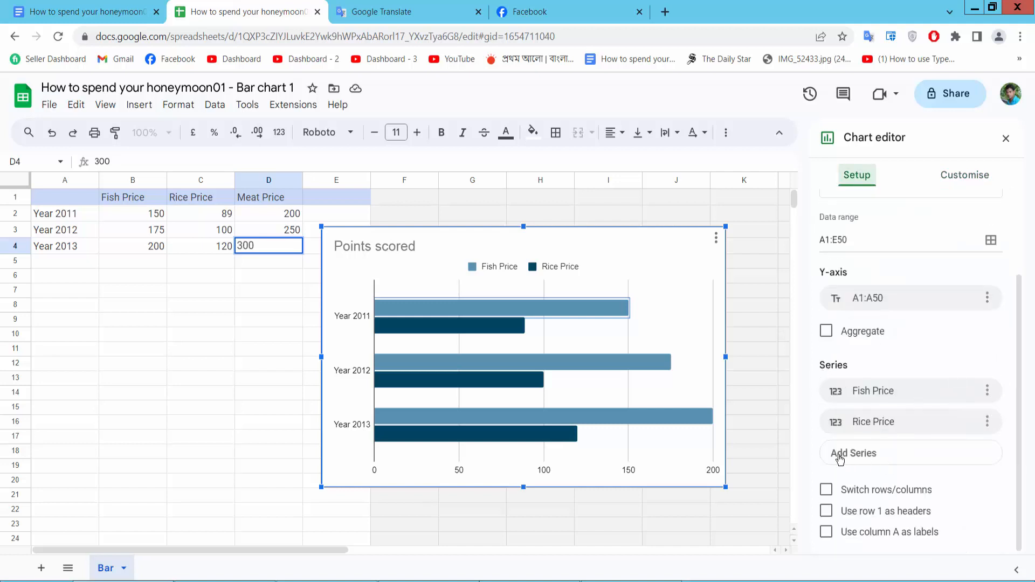
pyautogui.click(866, 456)
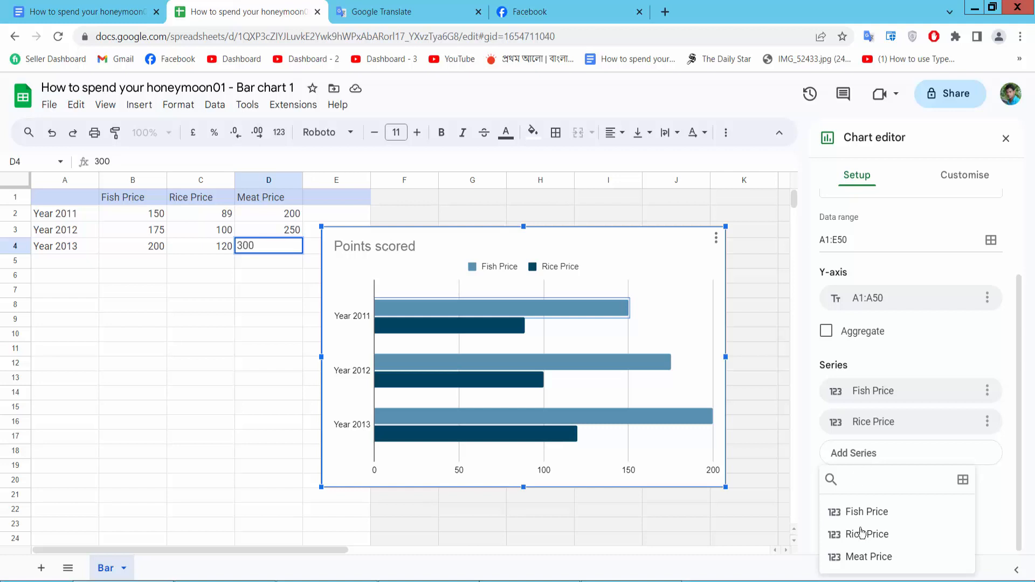
pyautogui.click(882, 563)
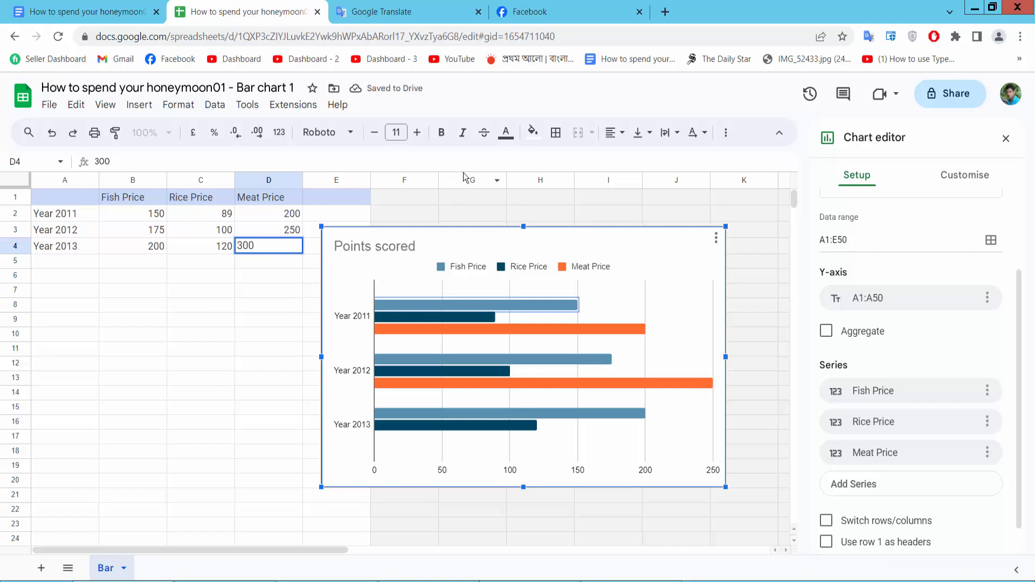
# Make the chart taller by extending its upper edge, and move it slightly down and to the right.
pyautogui.moveTo(523, 226); pyautogui.dragTo(522, 192)
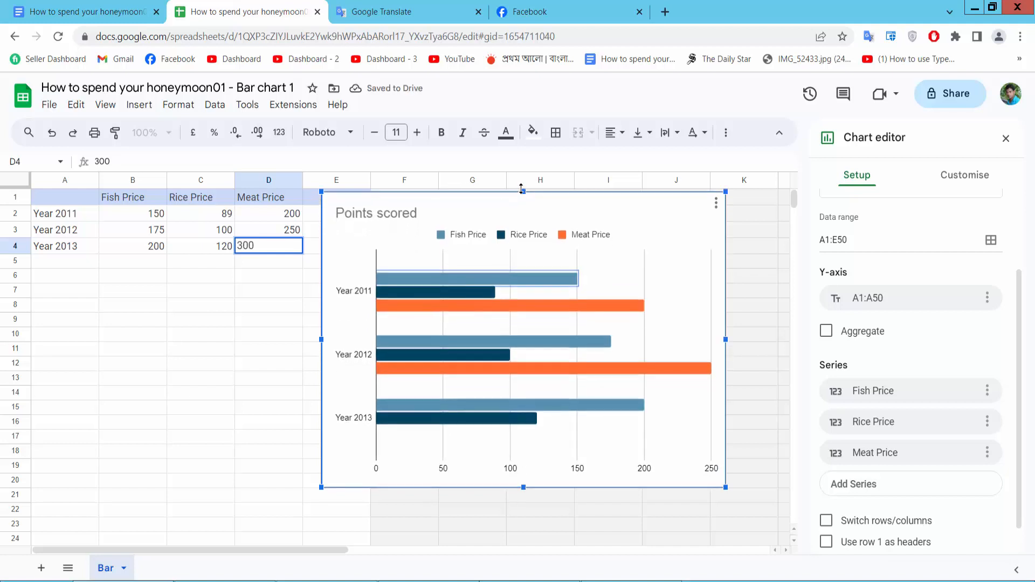
pyautogui.moveTo(527, 304); pyautogui.dragTo(543, 325)
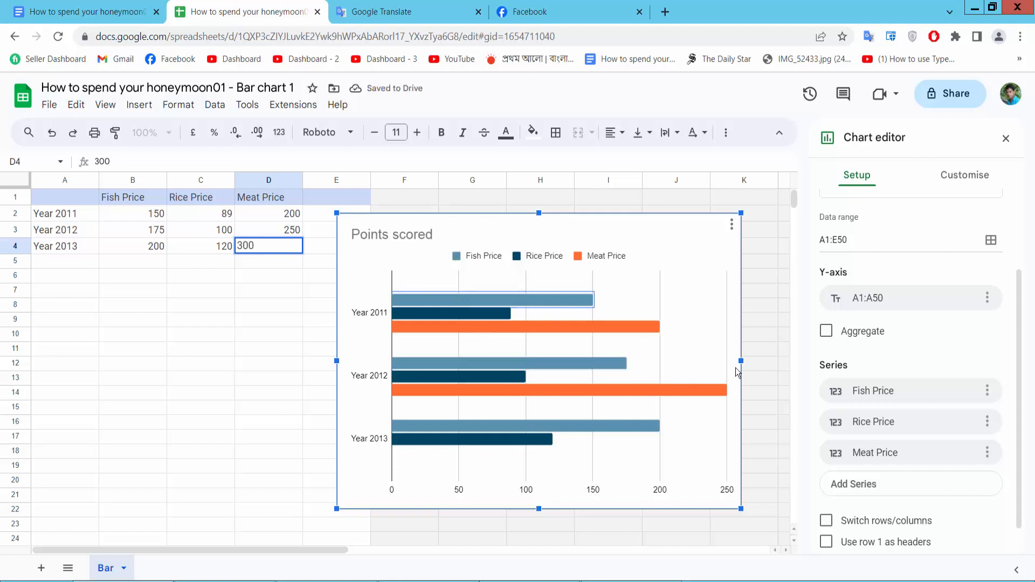
# Change the chart border colour to magenta in the chart style settings.
pyautogui.click(959, 179)
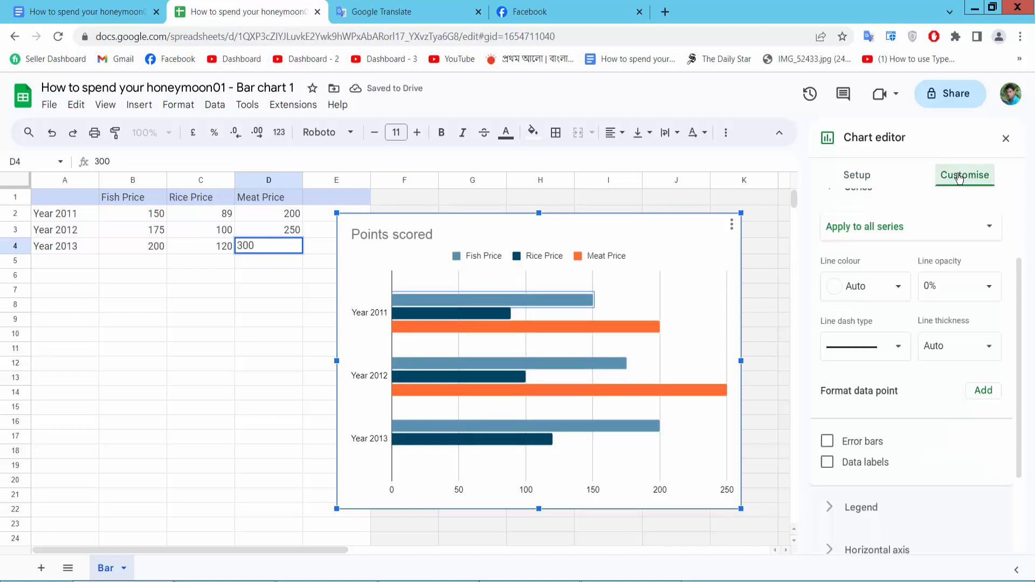
pyautogui.scroll(2, 982, 269)
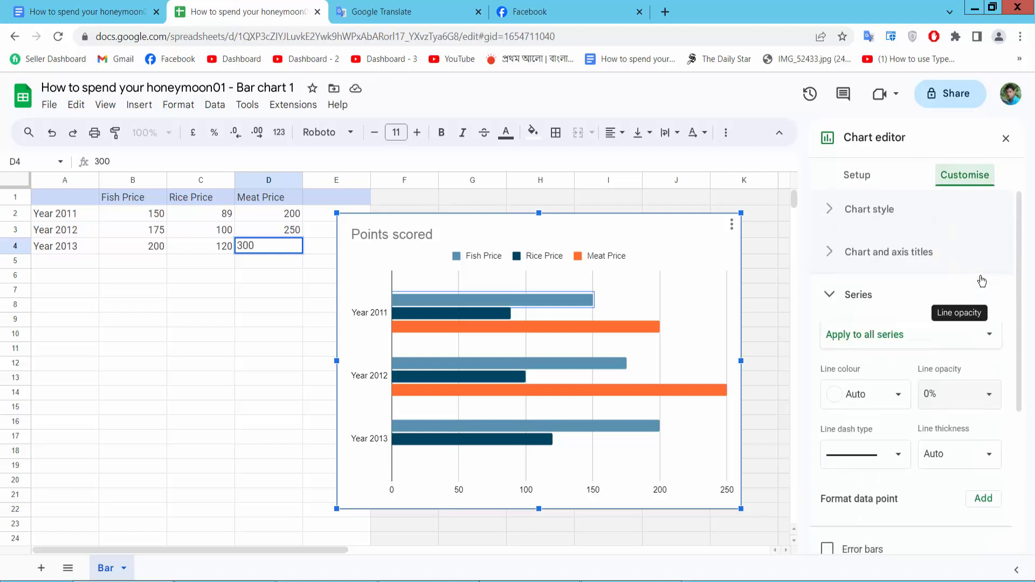
pyautogui.click(887, 211)
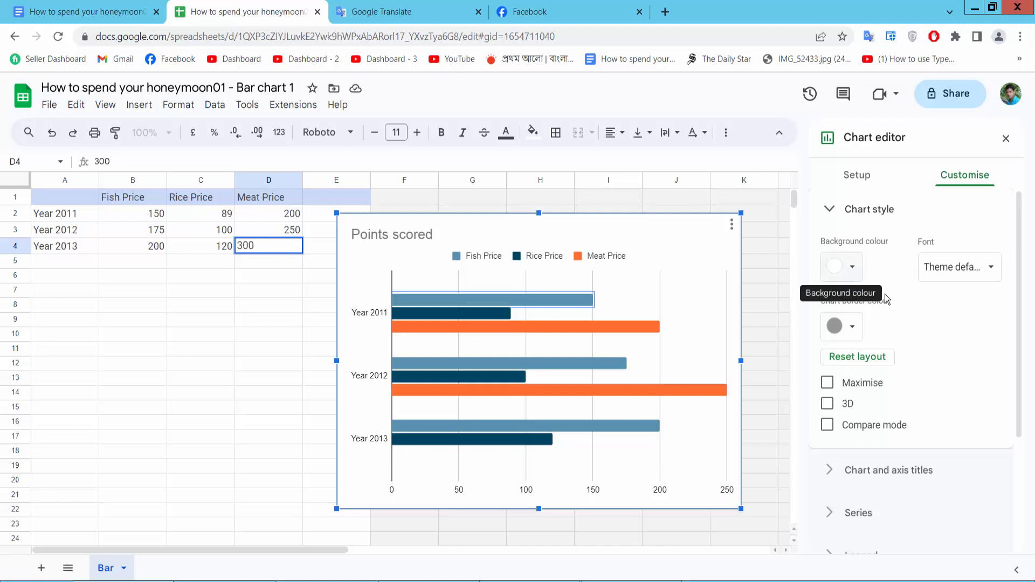
pyautogui.click(856, 330)
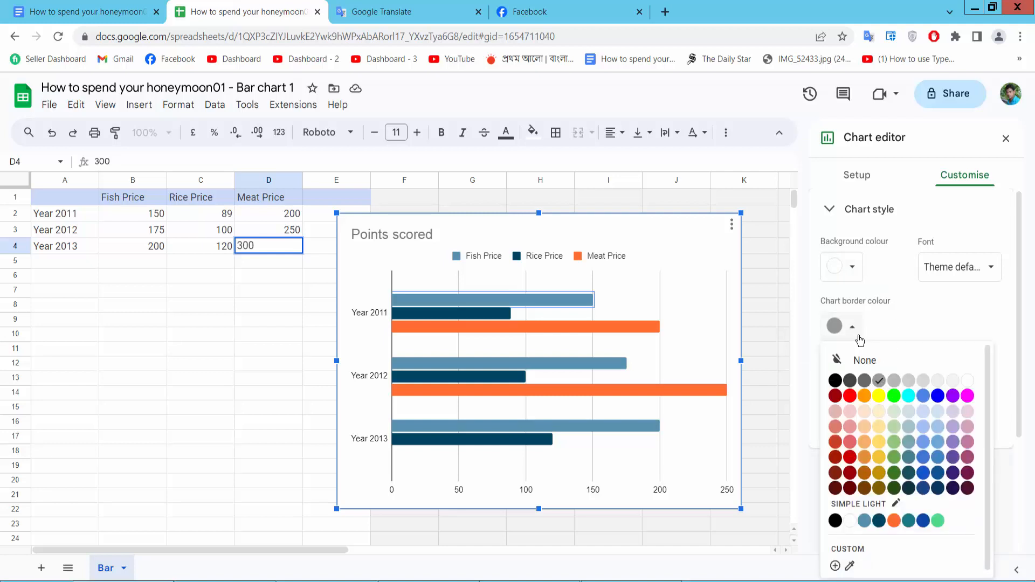
pyautogui.click(968, 396)
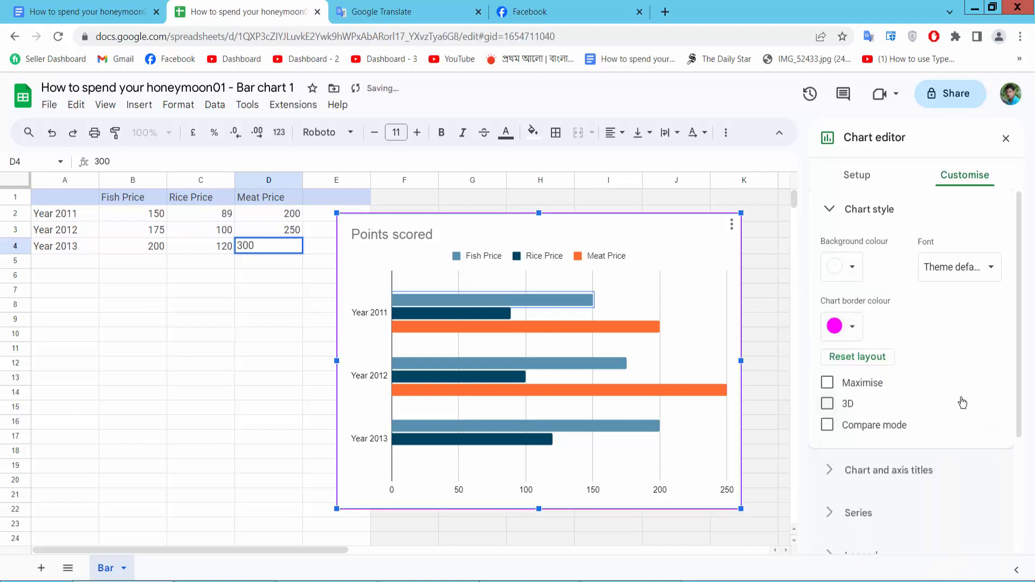
# Format the chart title "Points scored" as centred, bold and black.
pyautogui.scroll(-3, 970, 312)
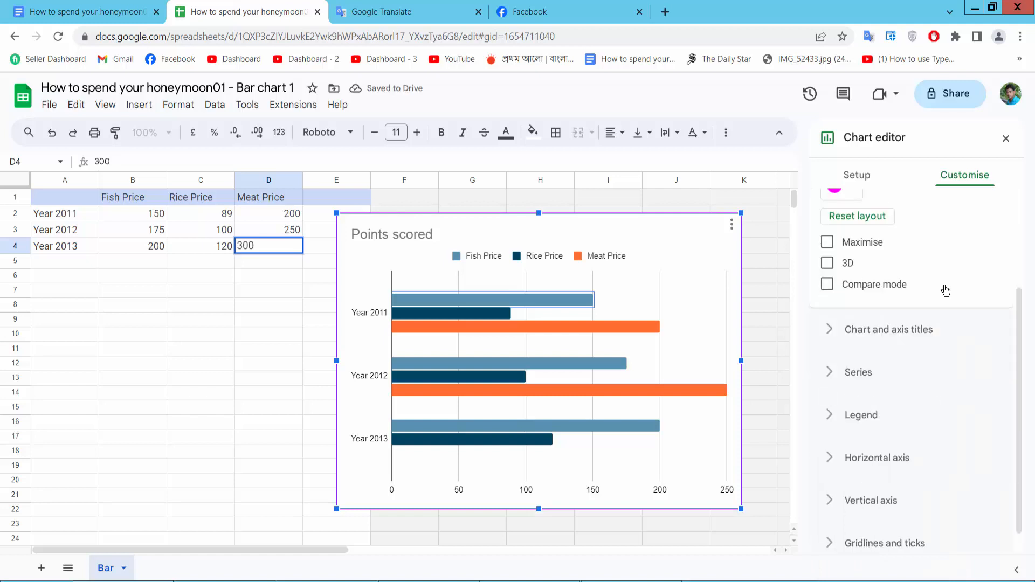
pyautogui.click(896, 330)
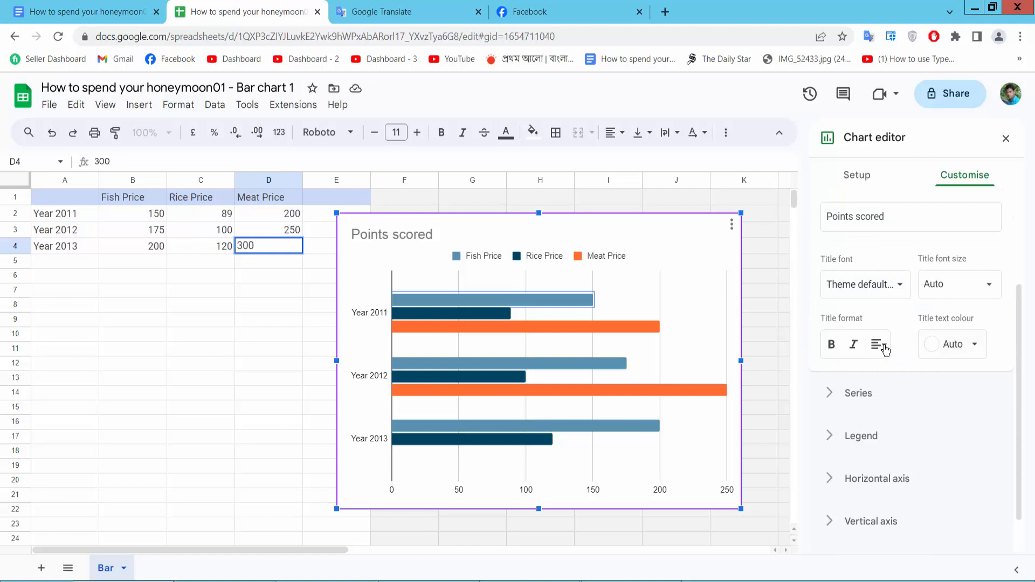
pyautogui.click(883, 346)
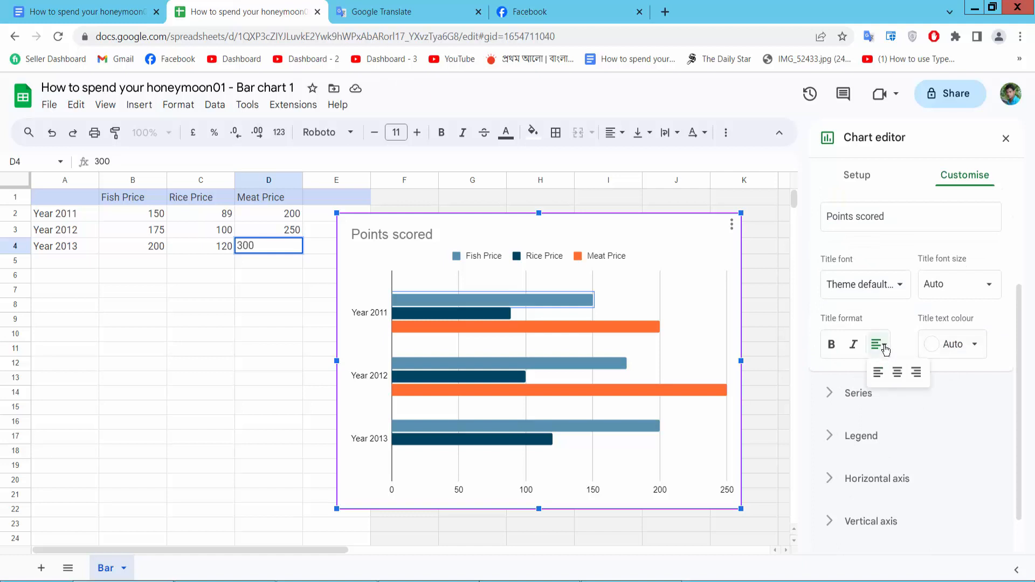
pyautogui.click(897, 372)
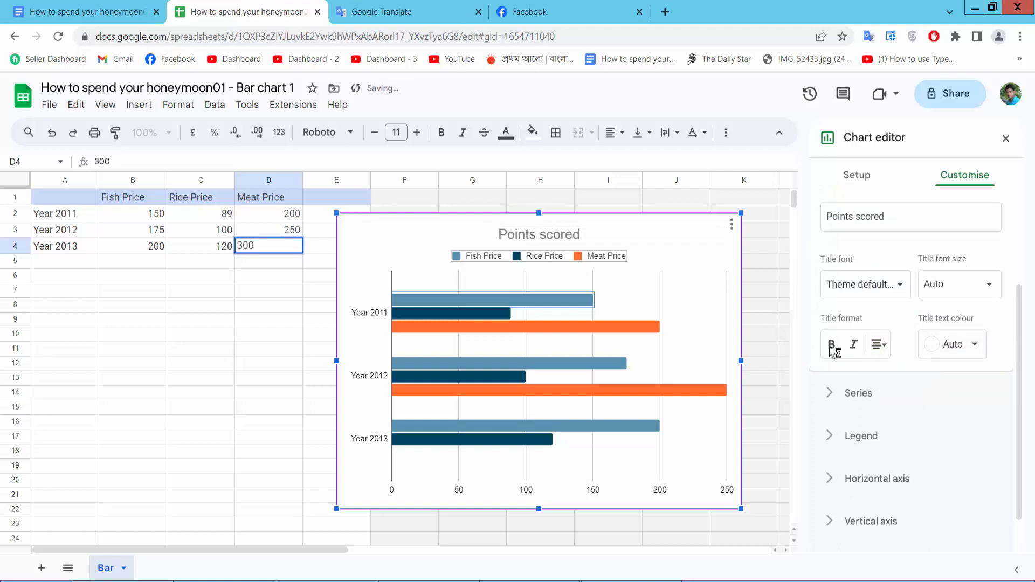
pyautogui.click(976, 347)
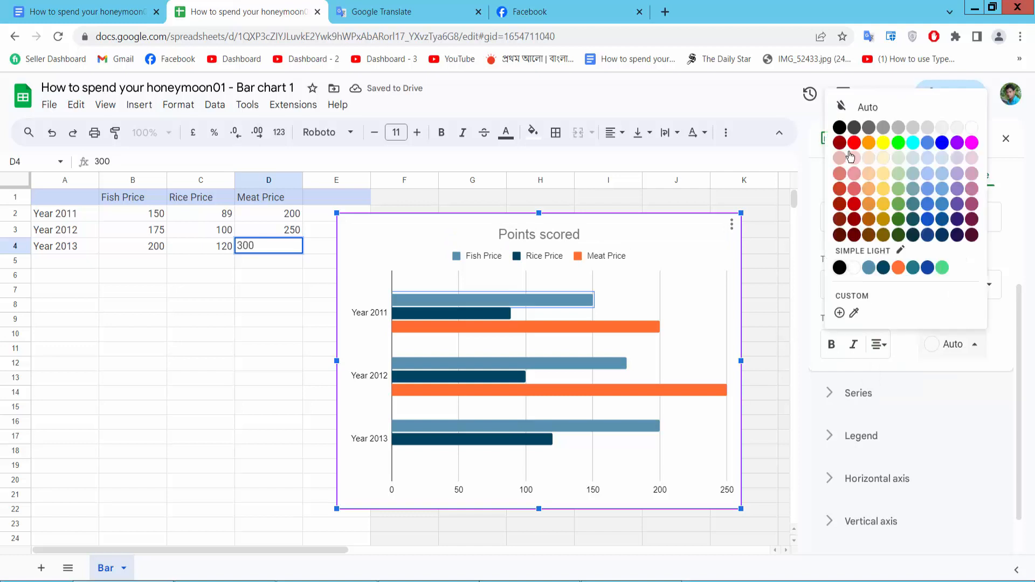
pyautogui.click(832, 349)
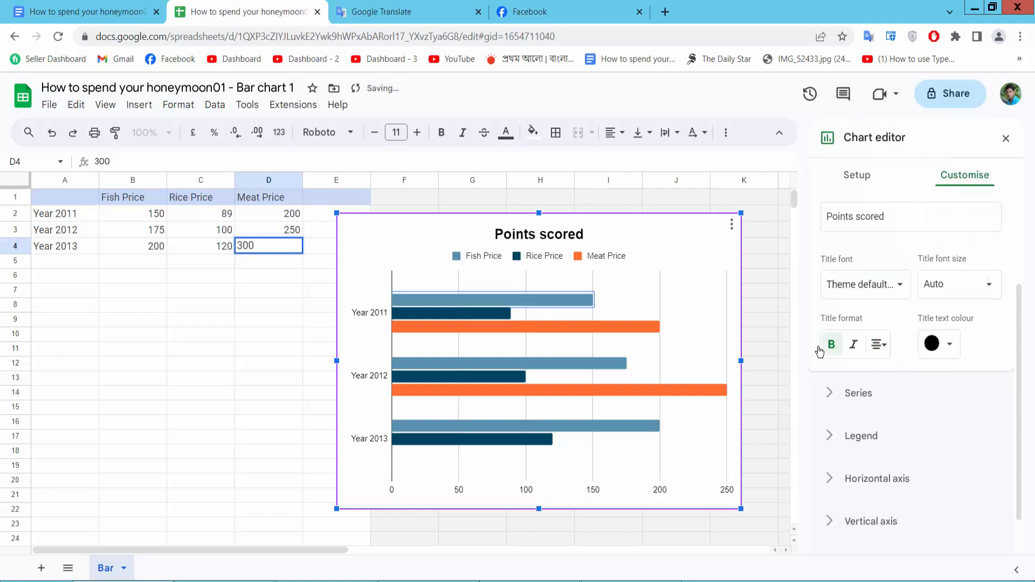
# Set the fill colour of the Fish Price series to the light green theme colour.
pyautogui.click(860, 394)
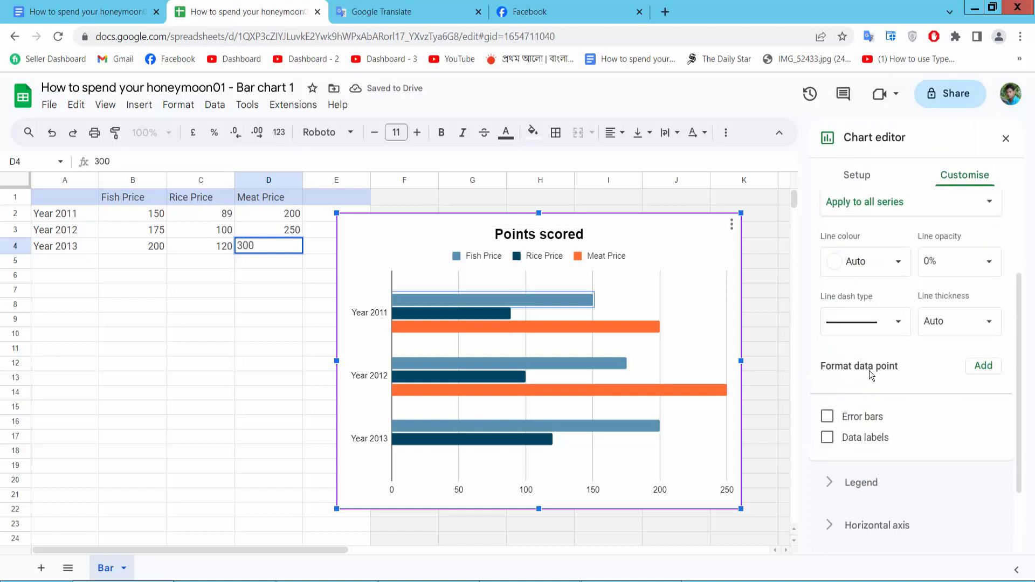
pyautogui.scroll(3, 916, 344)
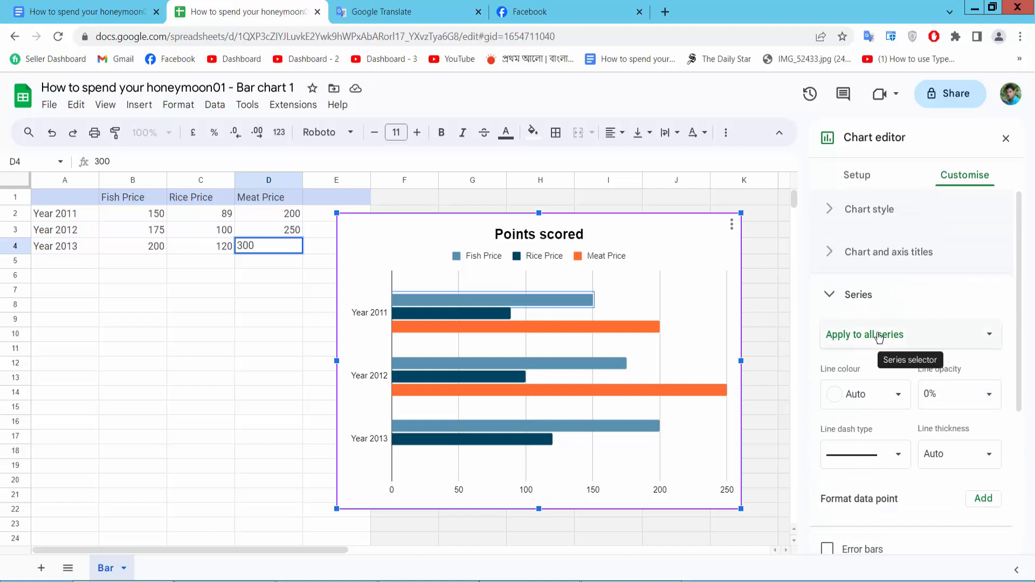
pyautogui.click(922, 336)
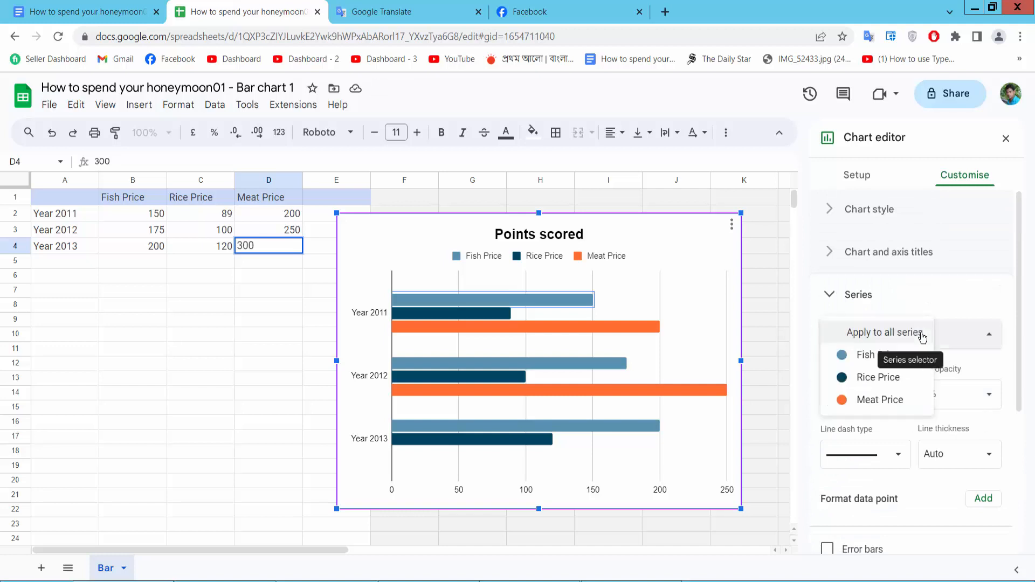
pyautogui.click(879, 356)
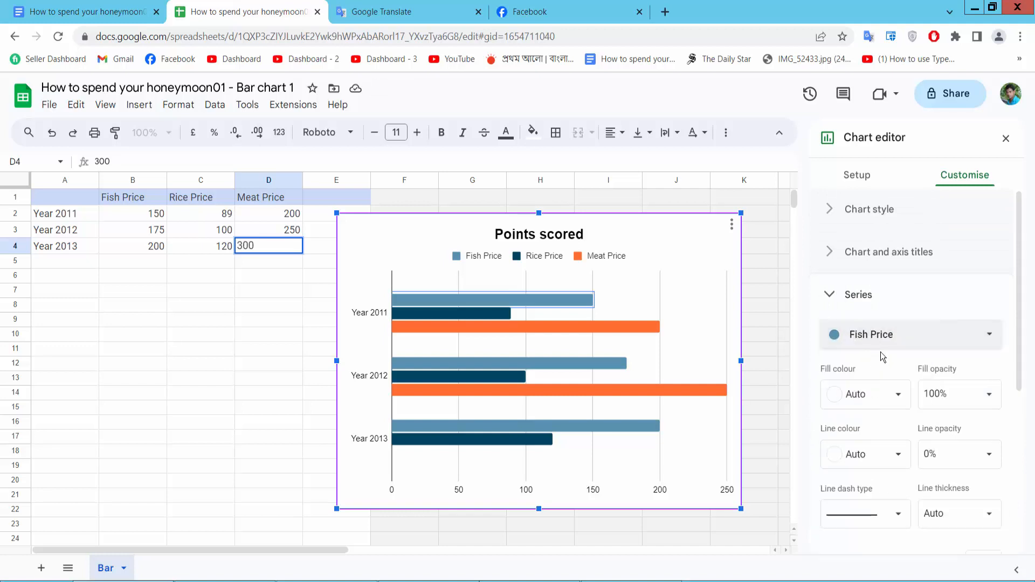
pyautogui.click(899, 394)
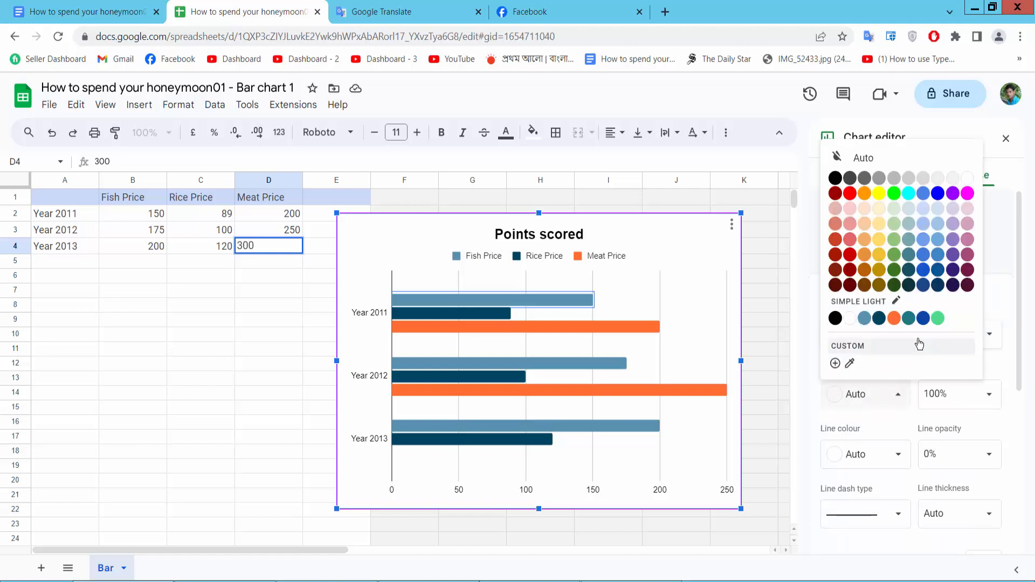
pyautogui.click(939, 319)
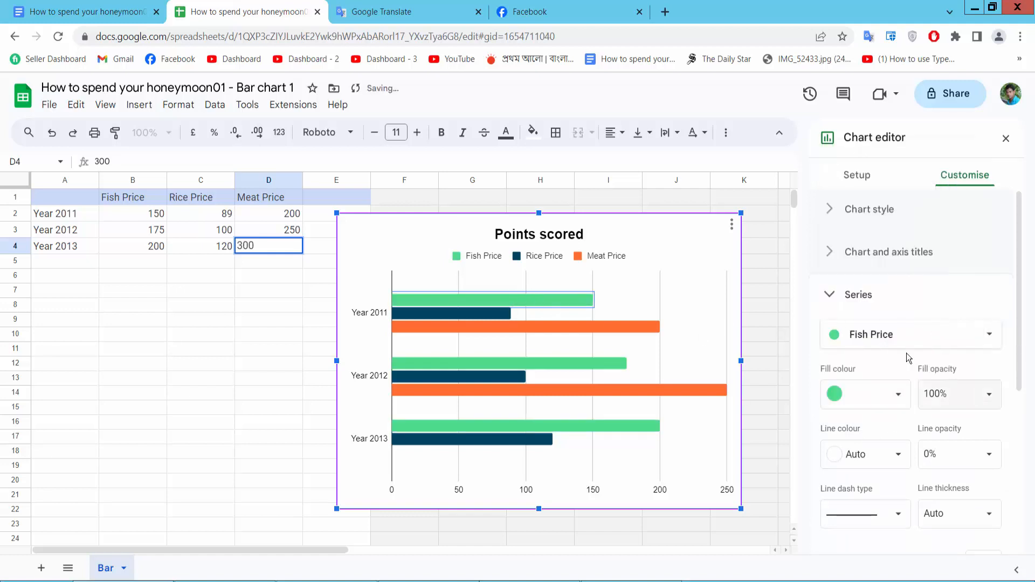
# Set the fill colour of the Rice Price series to magenta.
pyautogui.click(889, 335)
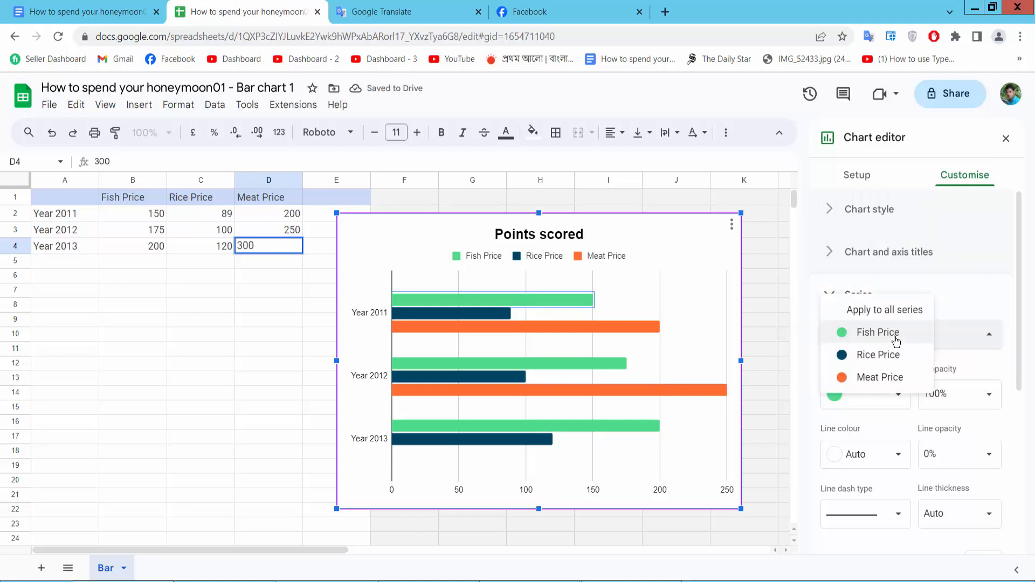
pyautogui.click(873, 356)
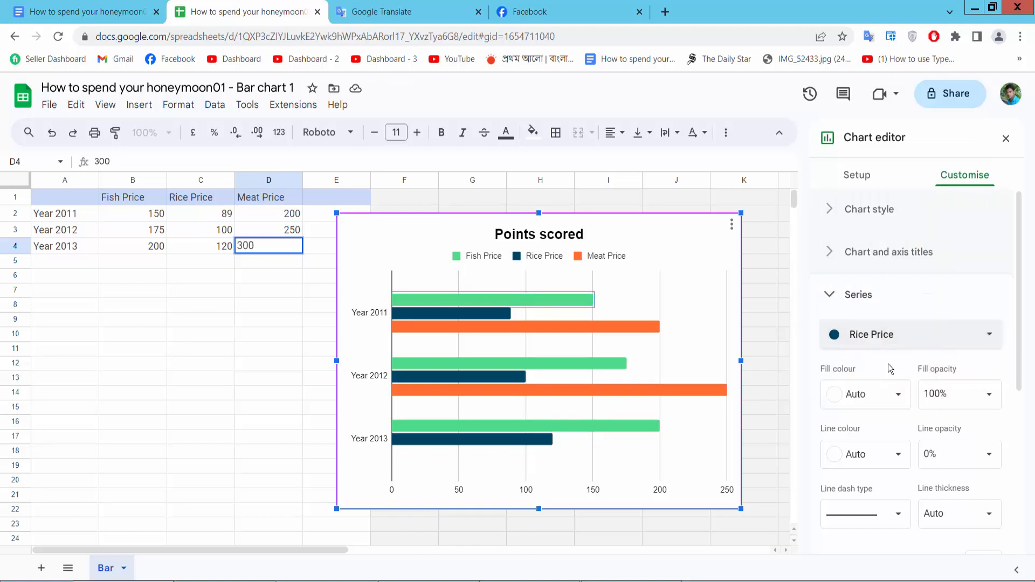
pyautogui.scroll(-1, 873, 415)
pyautogui.click(898, 330)
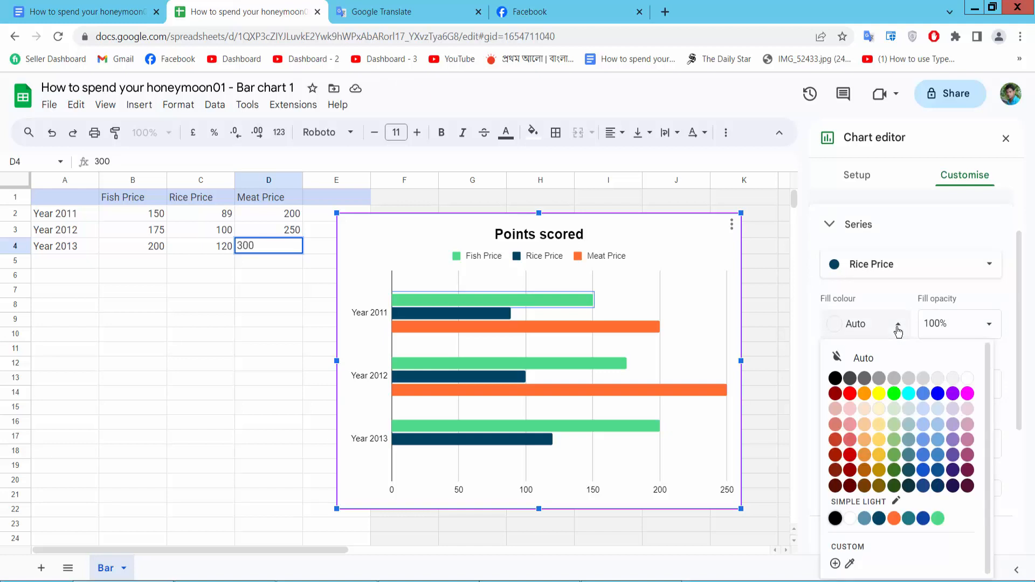
pyautogui.click(967, 394)
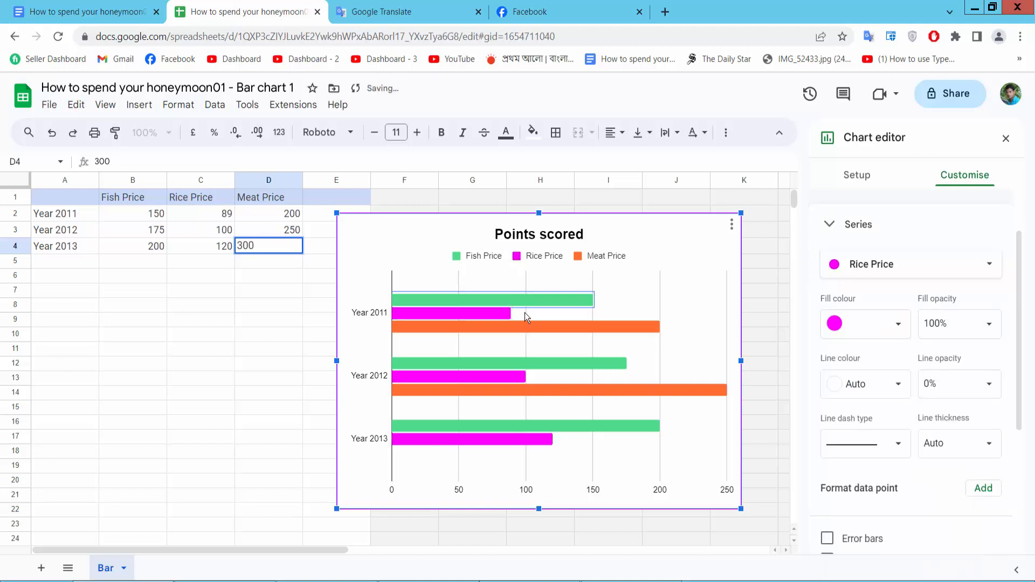
pyautogui.scroll(-4, 949, 396)
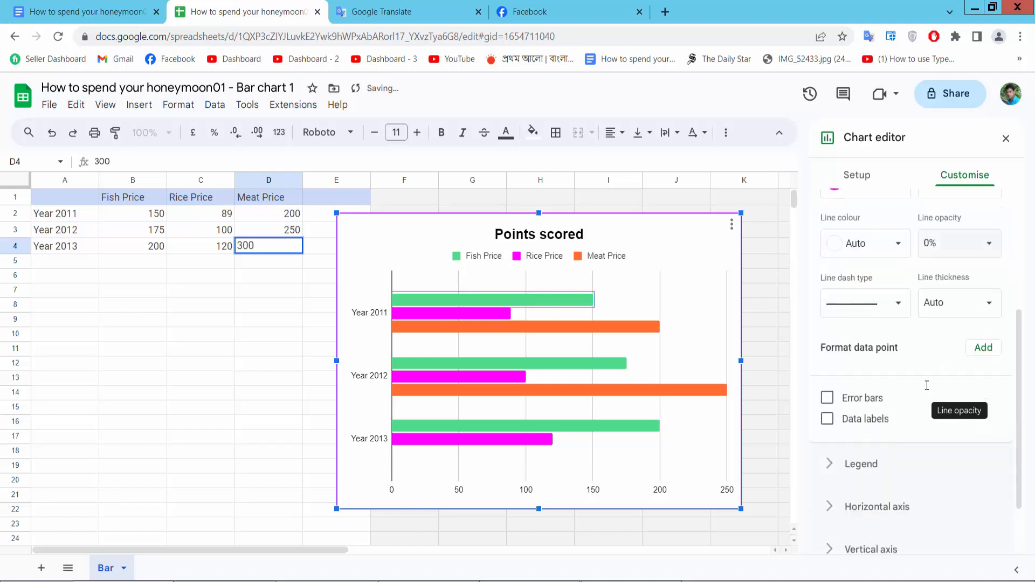
pyautogui.click(859, 399)
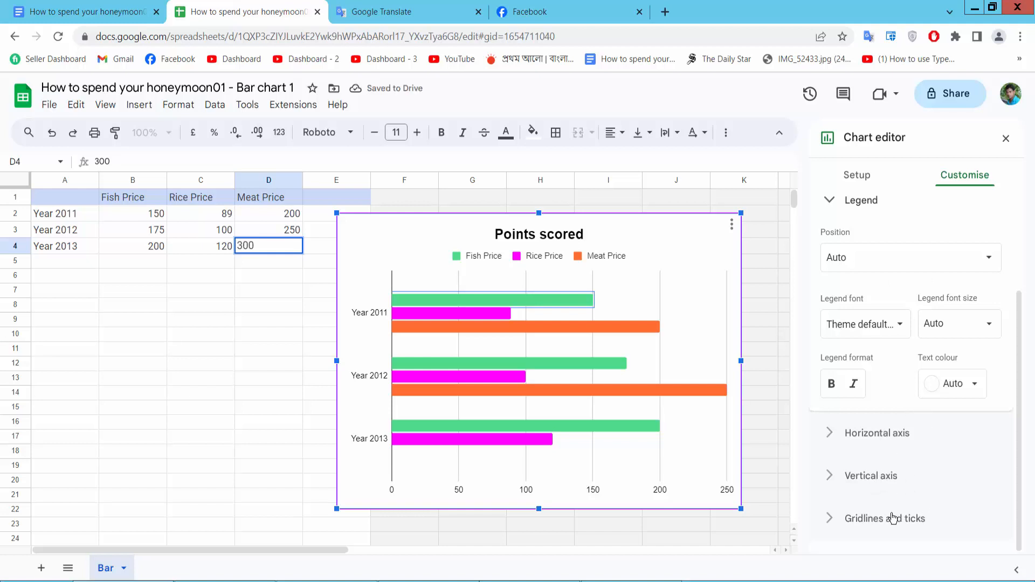
# Switch to the Google Docs document and update the linked bar chart with the changes from the spreadsheet.
pyautogui.click(71, 13)
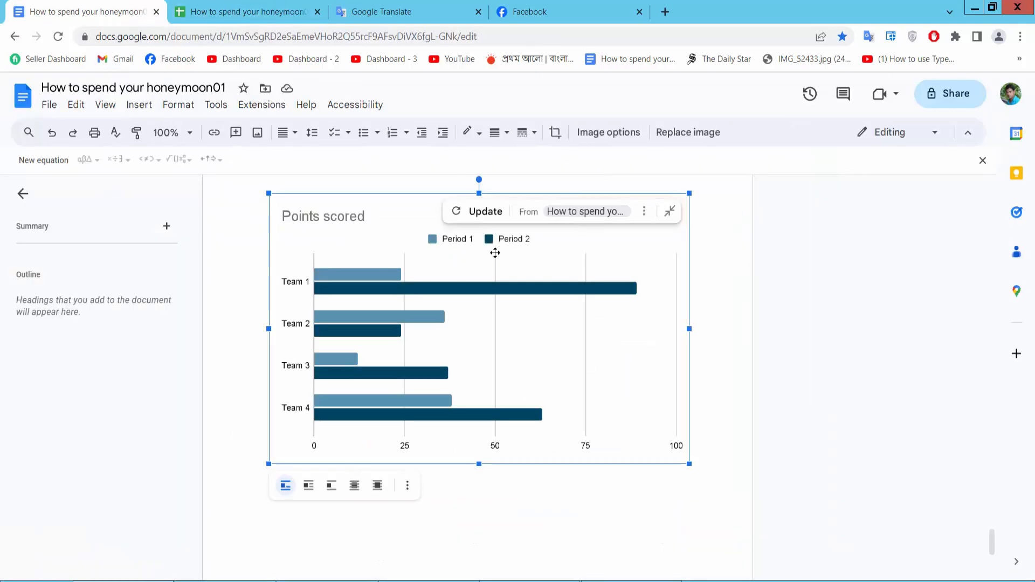
pyautogui.click(480, 212)
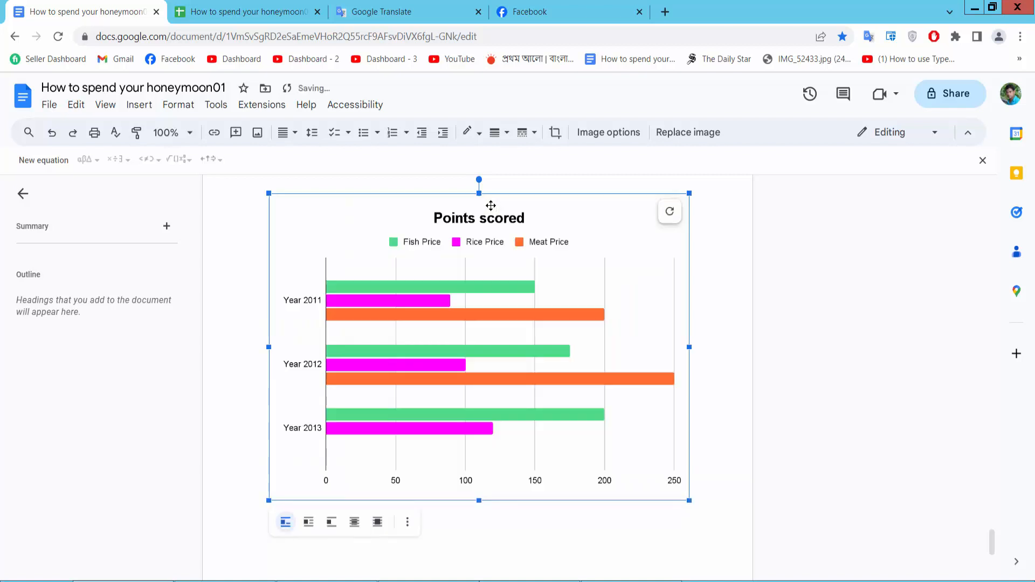
pyautogui.click(520, 546)
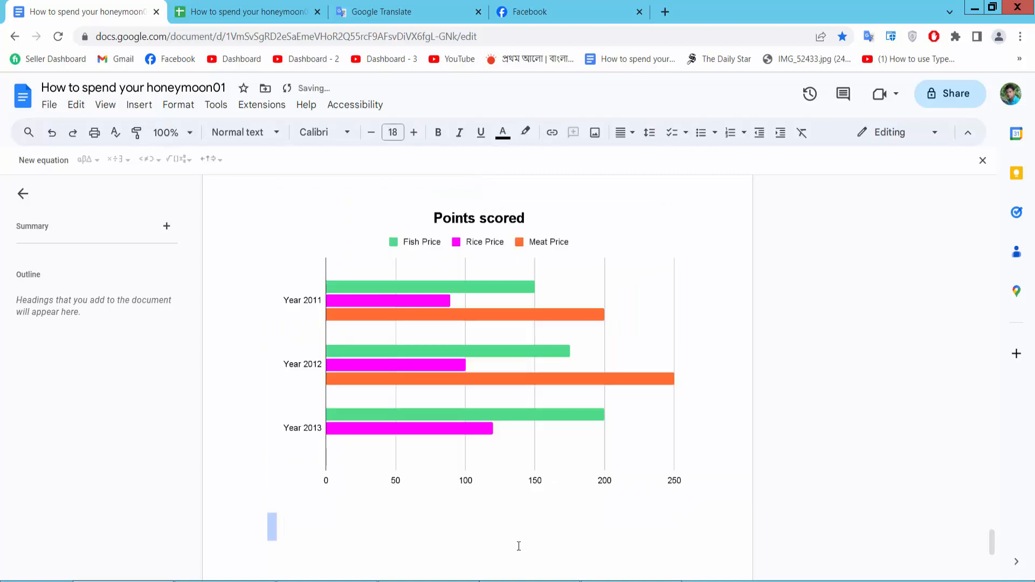